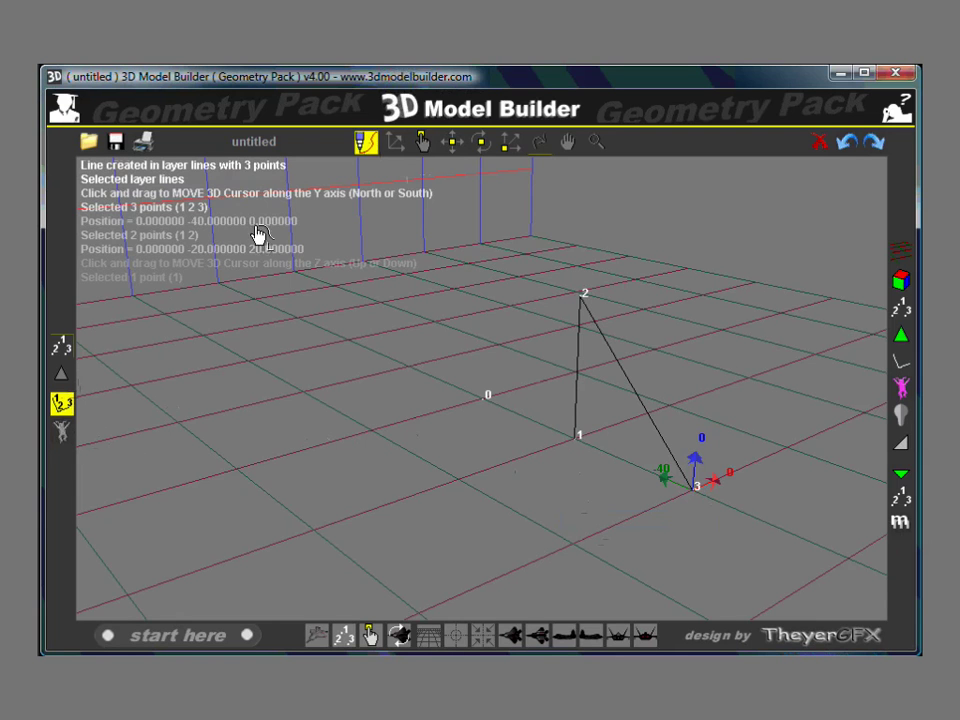
Step: Select the triangle line through points 1-2-3 and drag copies along X, adding frames up to point 12
{"action": "left_click", "coordinate": [423, 143]}
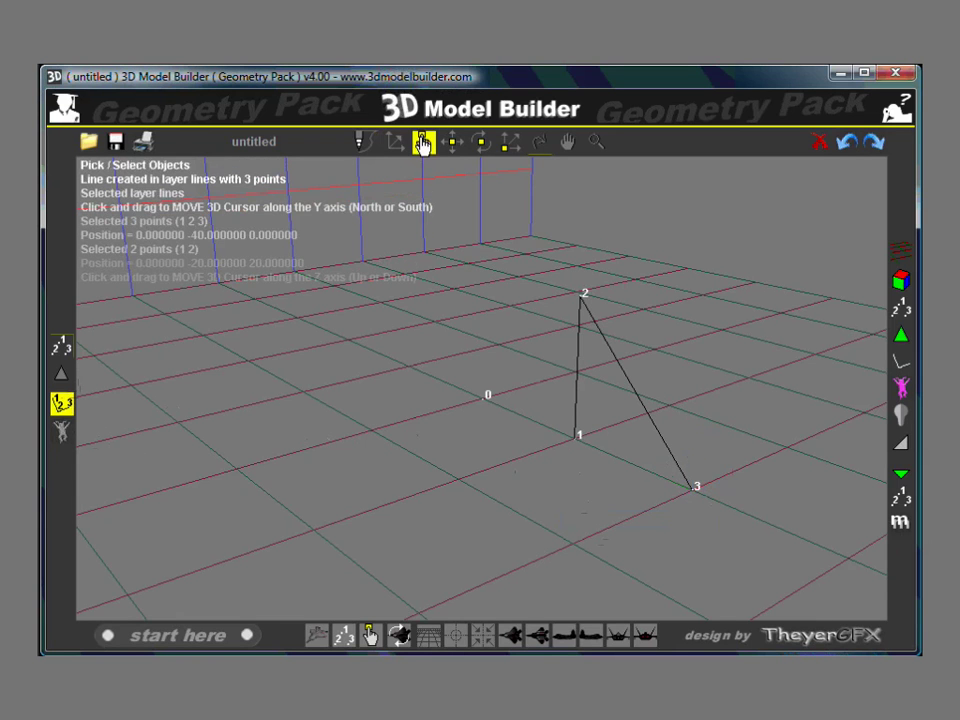
{"action": "left_click", "coordinate": [610, 360]}
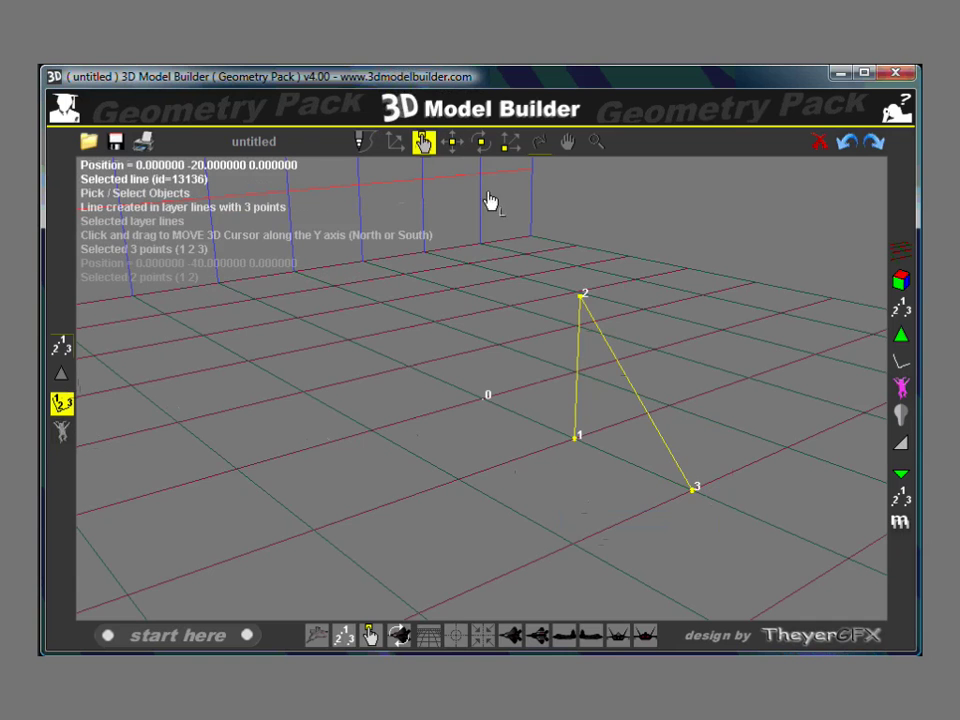
{"action": "left_click", "coordinate": [452, 145]}
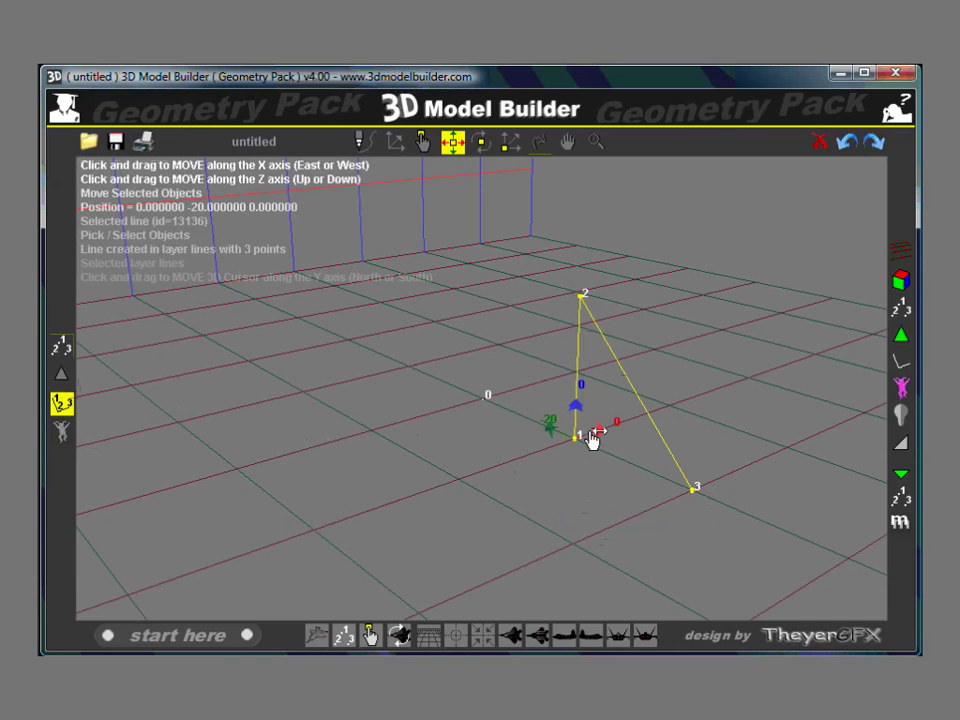
{"action": "left_click_drag", "start_coordinate": [598, 435], "coordinate": [879, 305]}
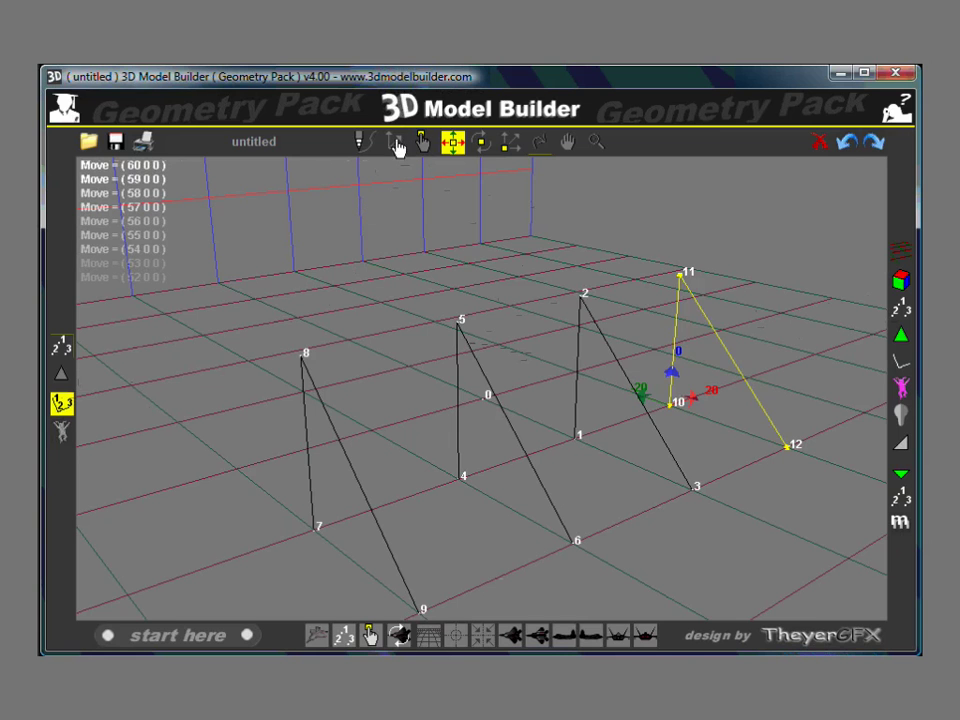
Step: Draw a line joining the base points 7, 4, 1 and 10
{"action": "left_click", "coordinate": [363, 144]}
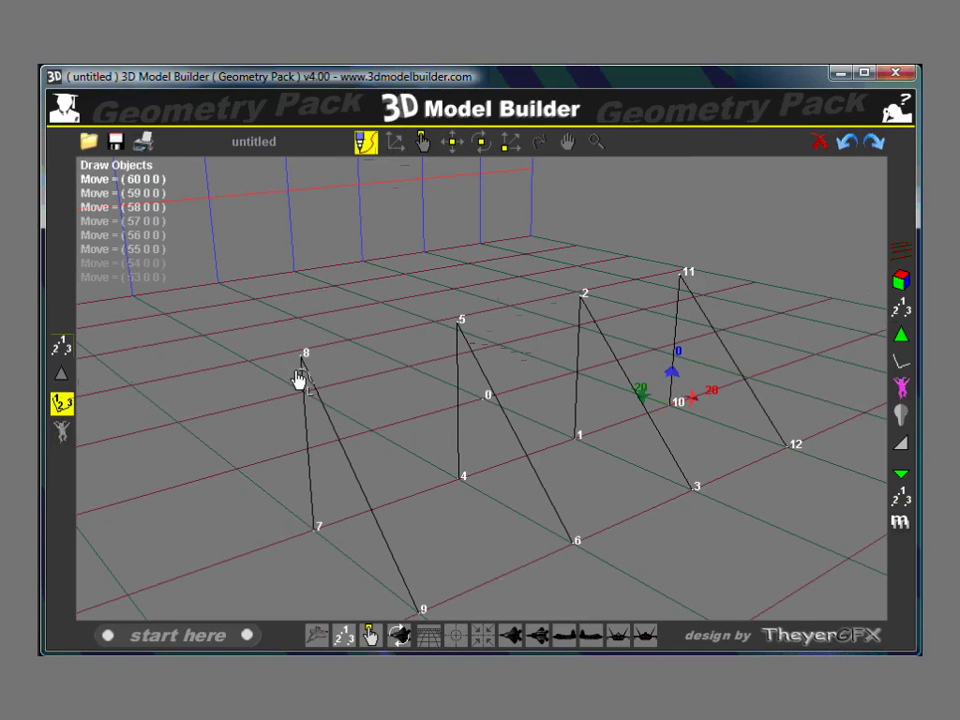
{"action": "left_click", "coordinate": [313, 530]}
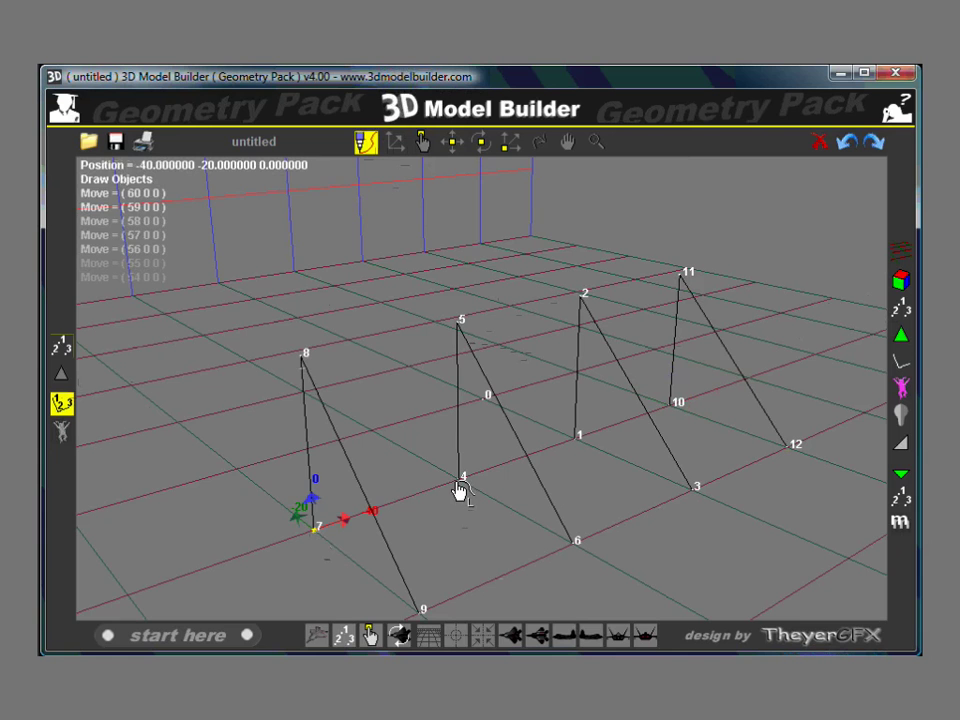
{"action": "left_click", "coordinate": [459, 482]}
{"action": "left_click", "coordinate": [576, 438]}
{"action": "left_click", "coordinate": [671, 405]}
{"action": "right_click", "coordinate": [704, 422]}
{"action": "left_click", "coordinate": [733, 448]}
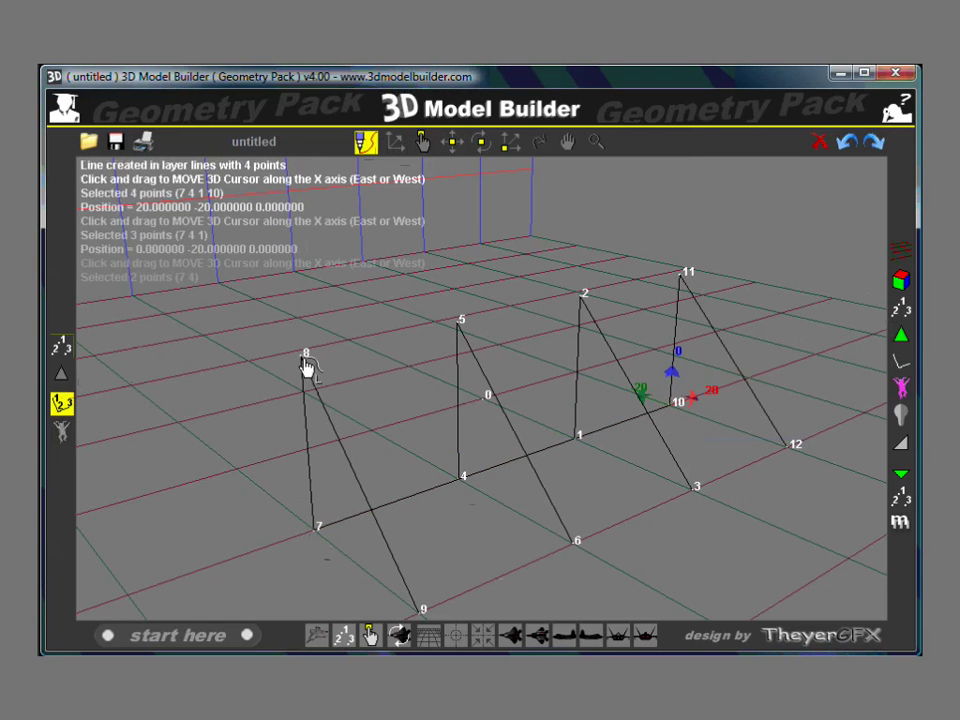
Step: Draw a line joining the apex points 8, 5, 2 and 11
{"action": "left_click", "coordinate": [304, 358]}
{"action": "left_click", "coordinate": [460, 321]}
{"action": "left_click", "coordinate": [512, 333]}
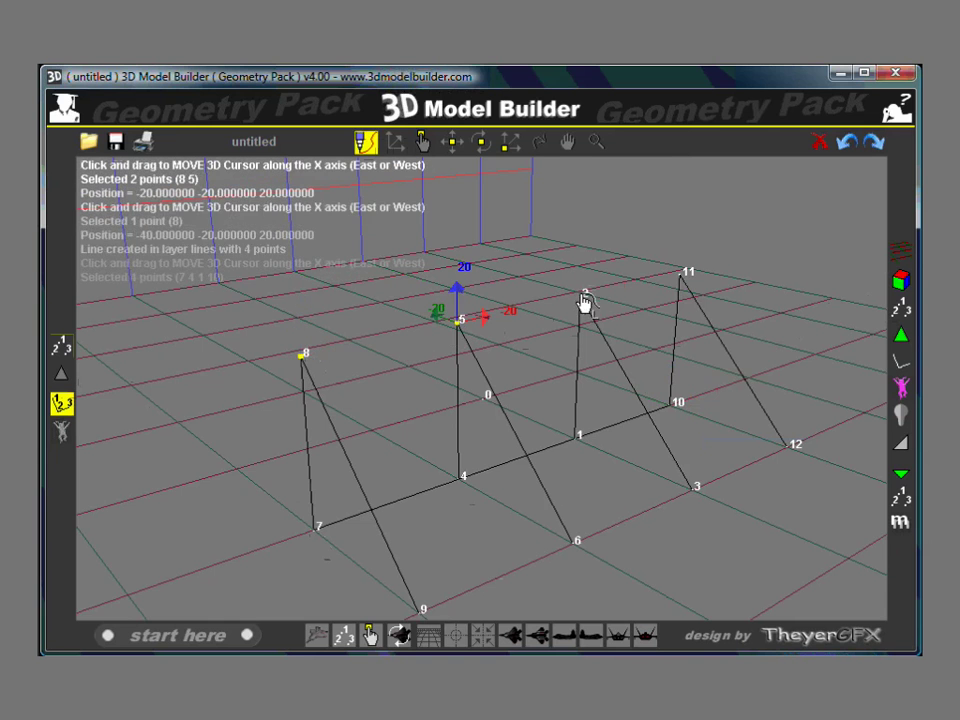
{"action": "left_click", "coordinate": [583, 297]}
{"action": "left_click", "coordinate": [678, 284]}
{"action": "right_click", "coordinate": [690, 308]}
{"action": "left_click", "coordinate": [711, 335]}
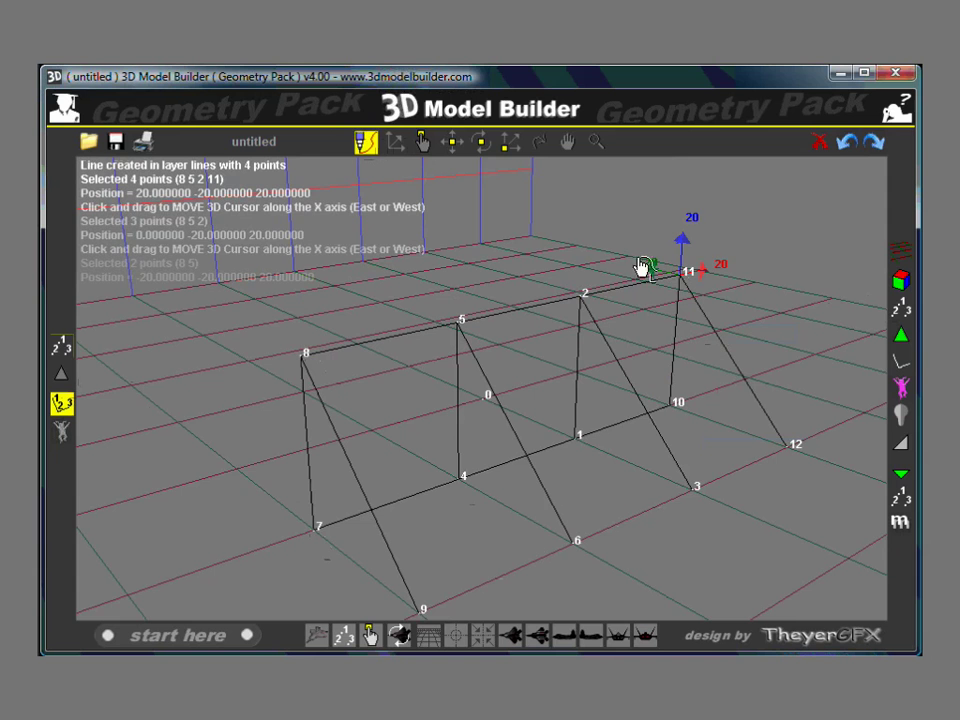
{"action": "left_click", "coordinate": [540, 142]}
{"action": "left_click_drag", "start_coordinate": [548, 318], "coordinate": [564, 349]}
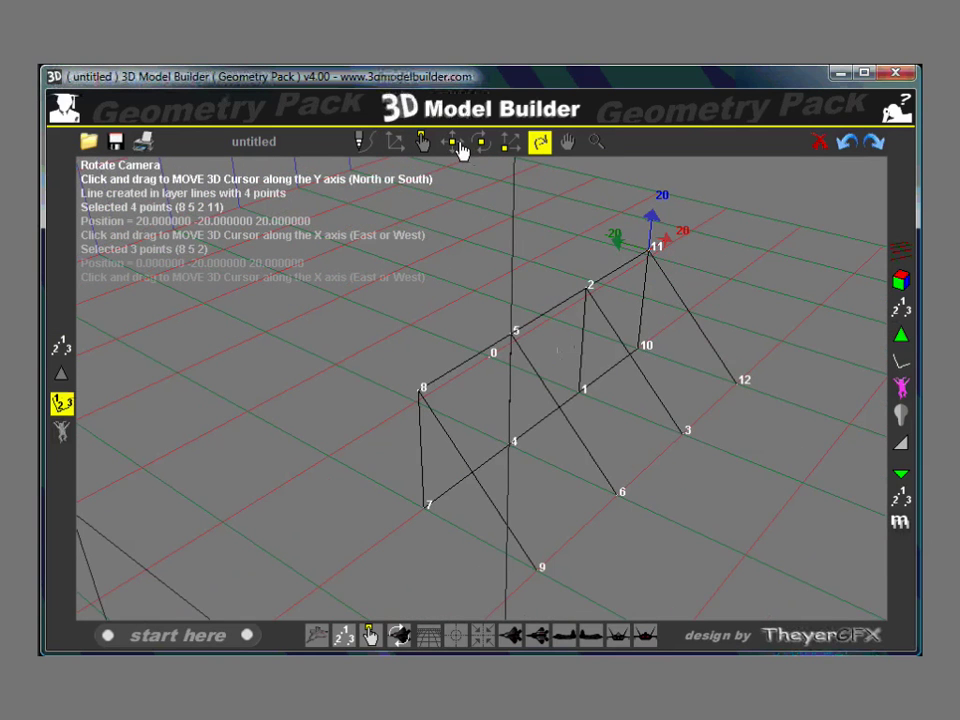
Step: Select all four triangles and both connecting lines, then copy them 40 units along Y as points 13–24
{"action": "left_click_drag", "start_coordinate": [444, 300], "coordinate": [459, 320]}
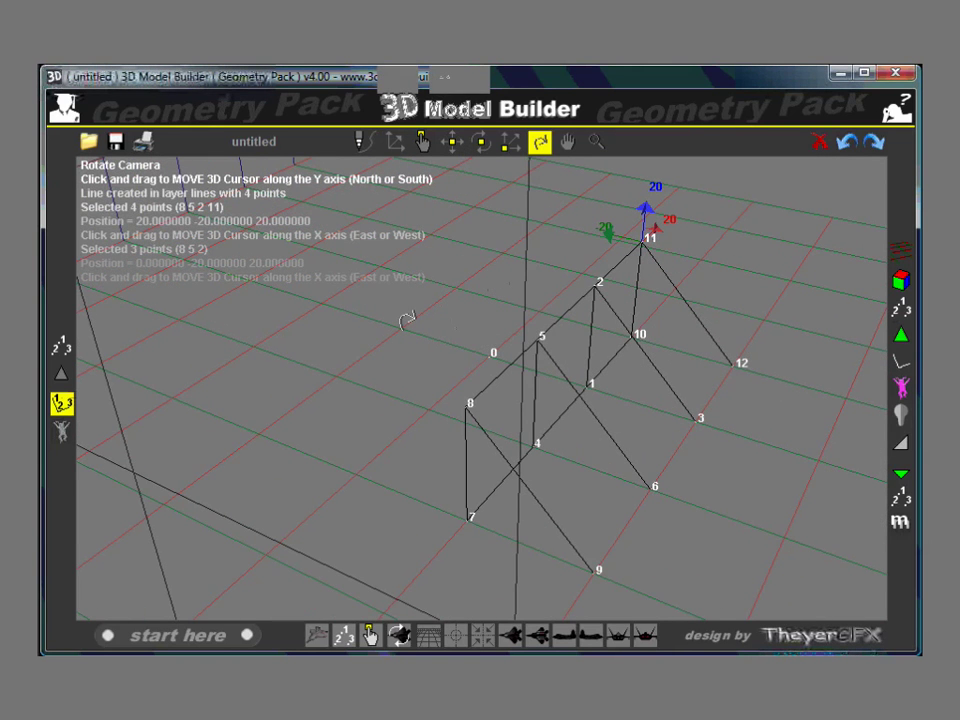
{"action": "left_click", "coordinate": [454, 146]}
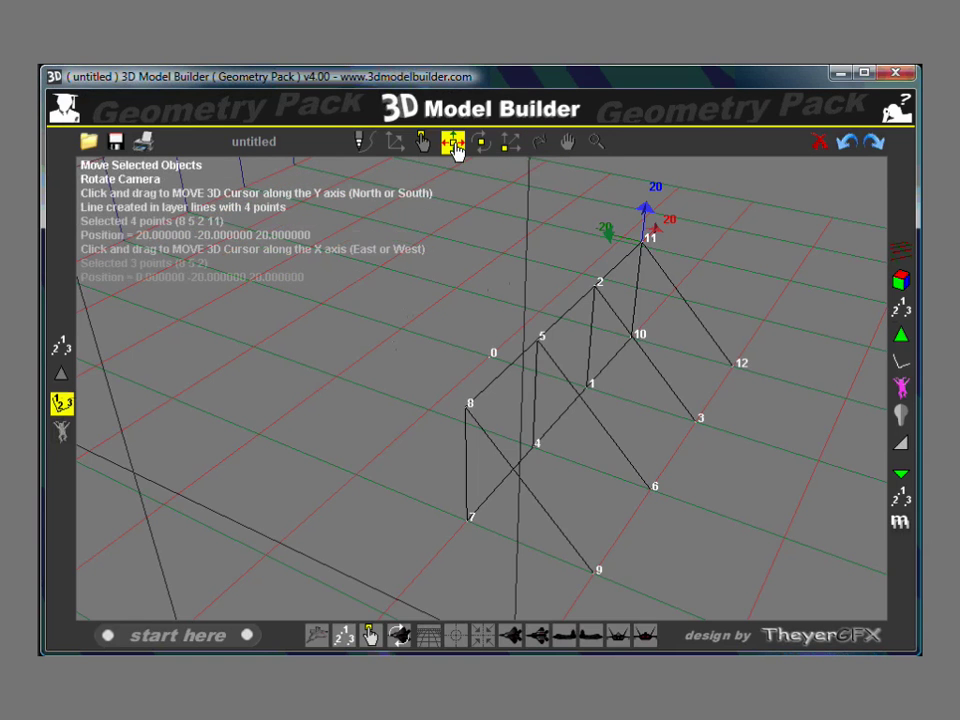
{"action": "left_click", "coordinate": [564, 541]}
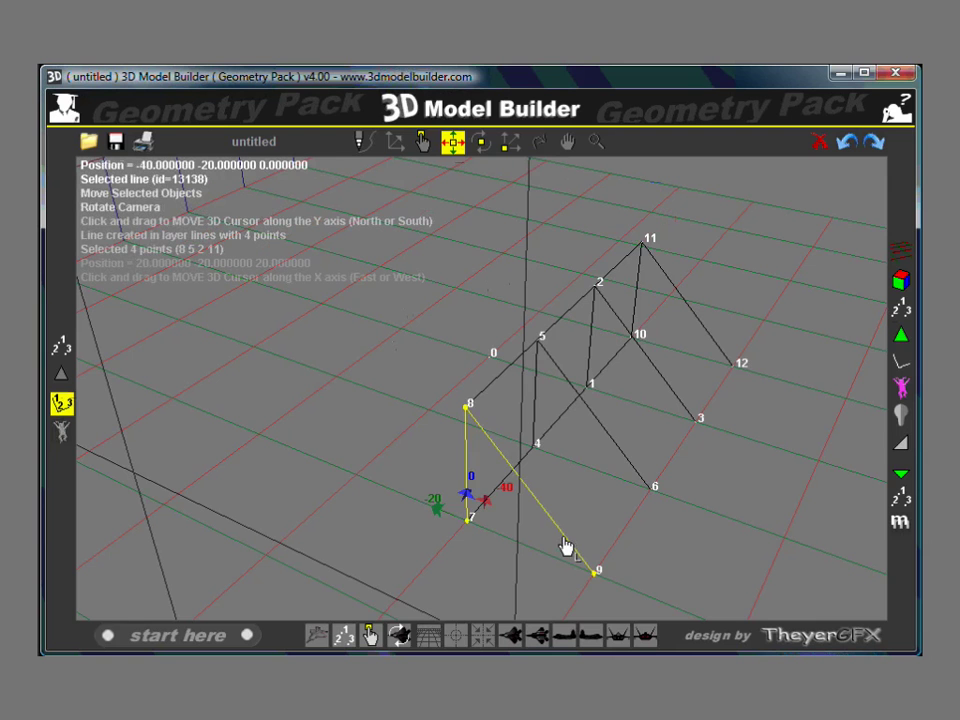
{"action": "left_click", "coordinate": [628, 461]}
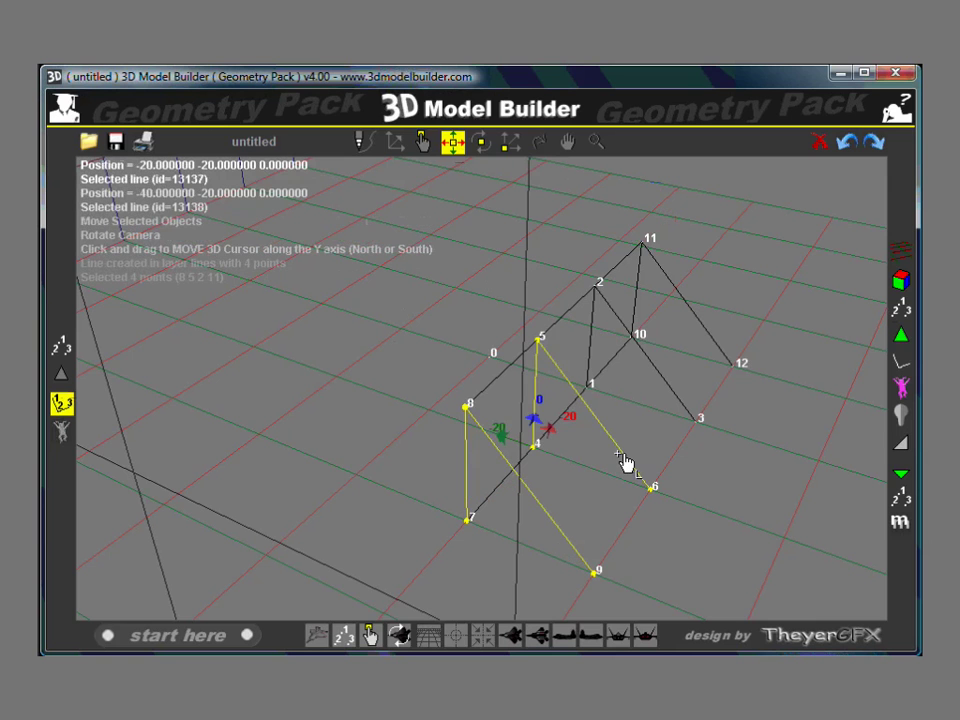
{"action": "left_click", "coordinate": [667, 376]}
{"action": "left_click", "coordinate": [698, 336]}
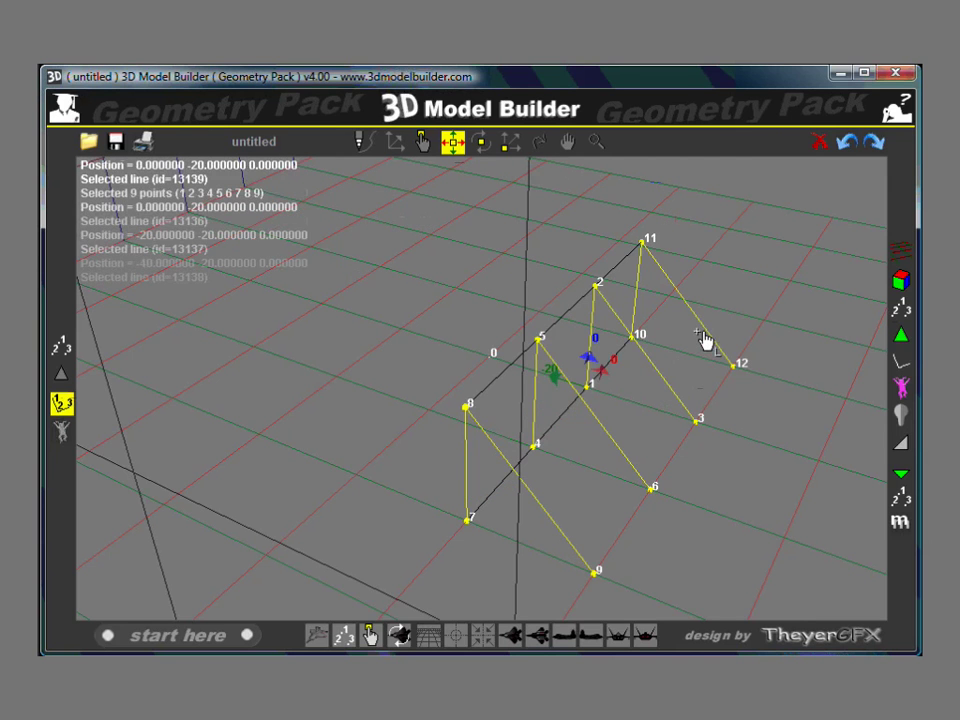
{"action": "left_click", "coordinate": [613, 372]}
{"action": "left_click", "coordinate": [607, 280]}
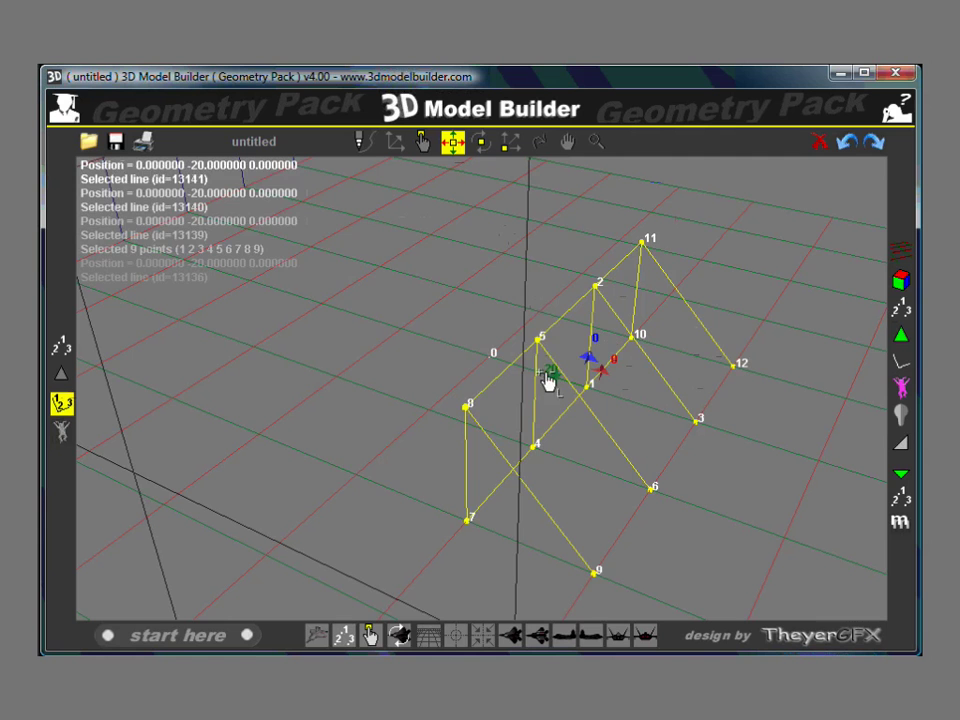
{"action": "left_click_drag", "start_coordinate": [553, 381], "coordinate": [302, 321]}
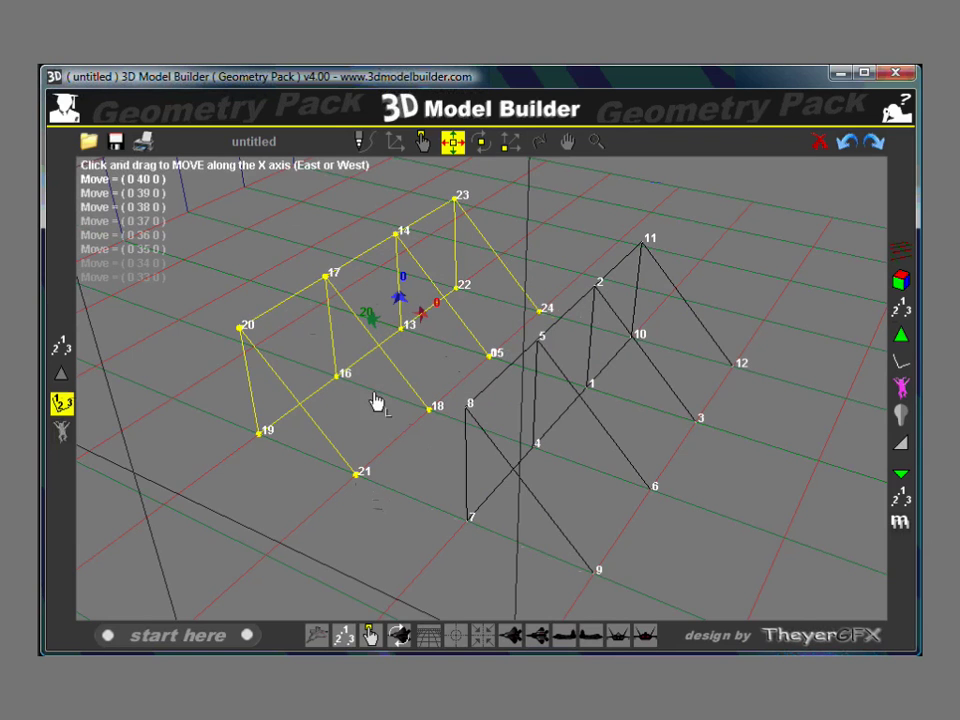
Step: Select points 21, 18, 15 and 24 and drag them along the Y axis
{"action": "left_click", "coordinate": [424, 138]}
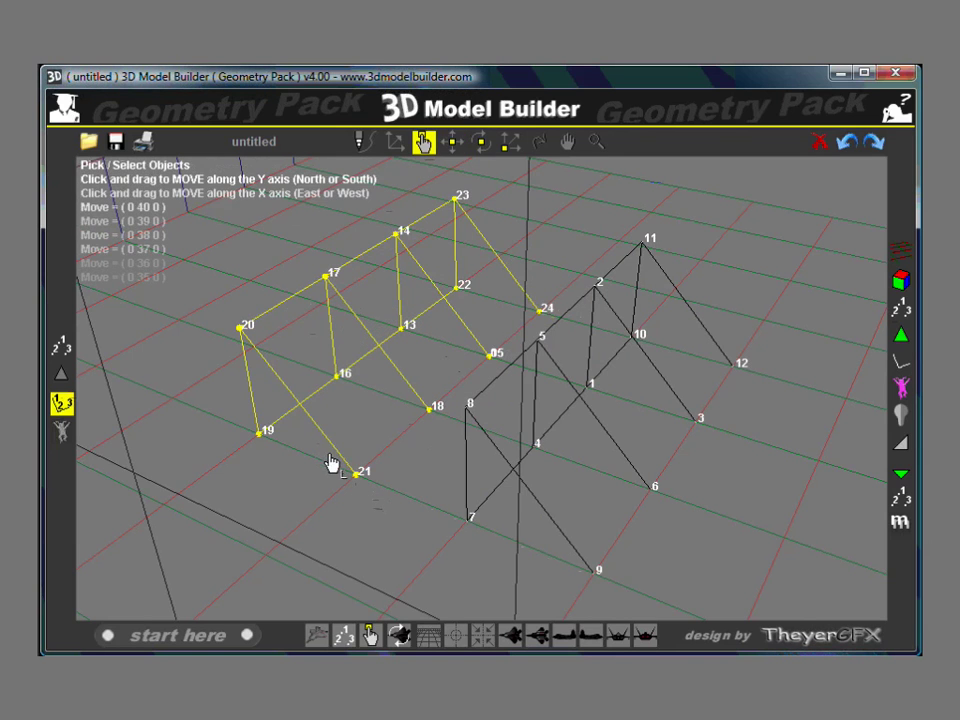
{"action": "left_click", "coordinate": [66, 348]}
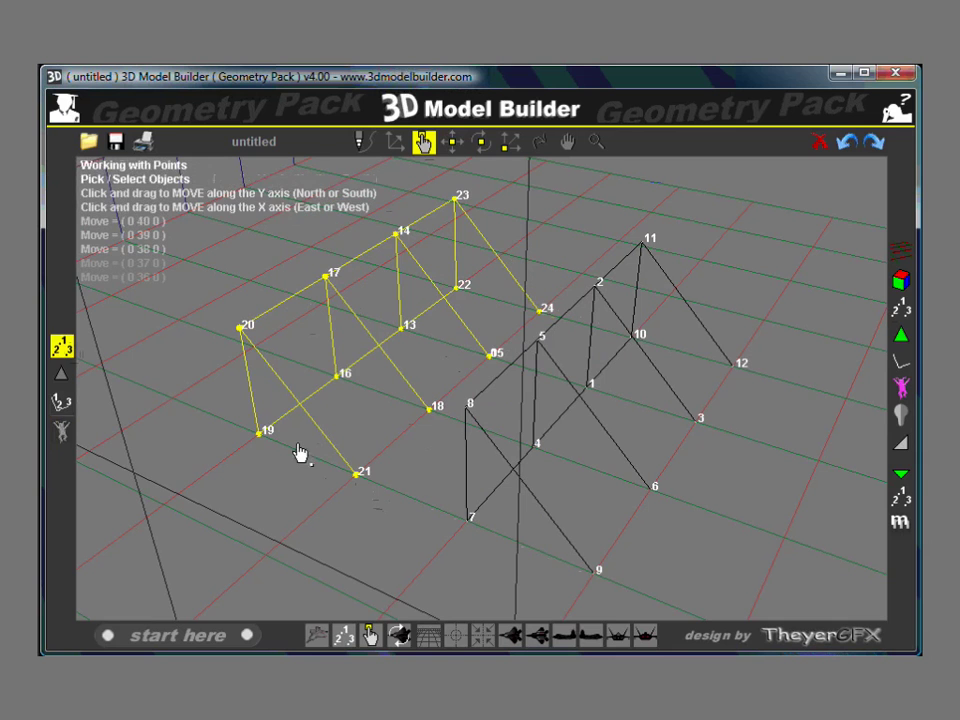
{"action": "left_click", "coordinate": [355, 476]}
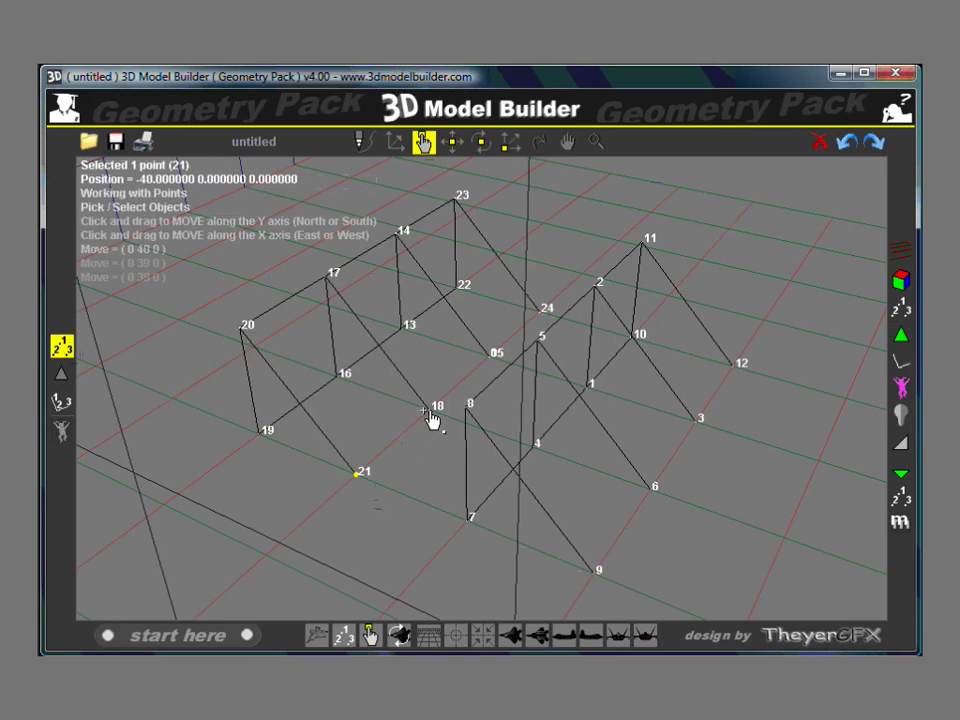
{"action": "left_click", "coordinate": [428, 410], "text": "shift"}
{"action": "left_click", "coordinate": [492, 357], "text": "shift"}
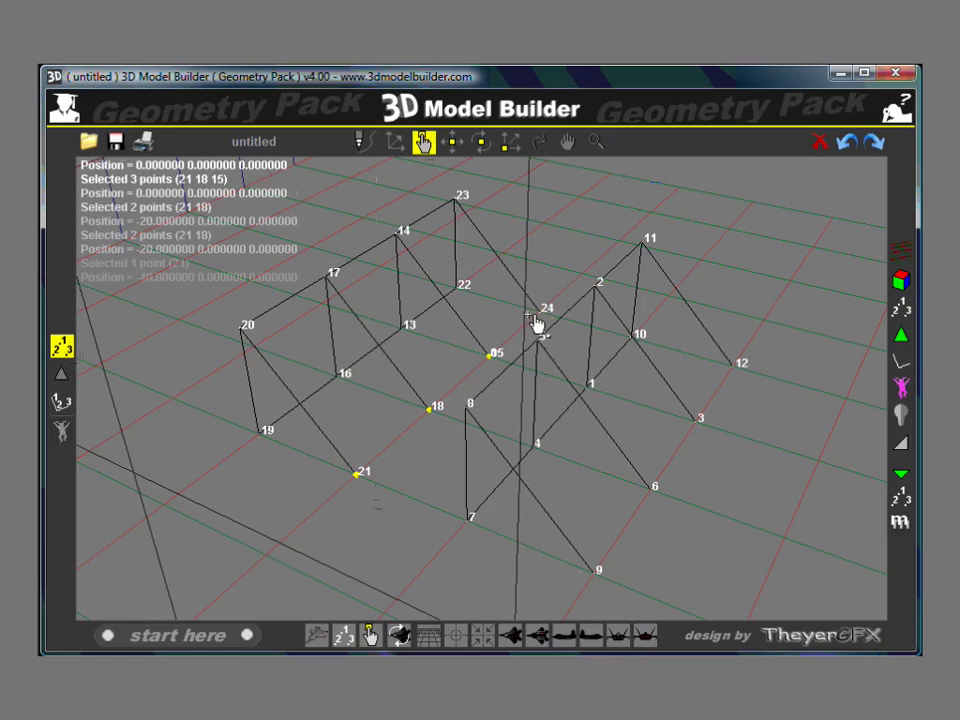
{"action": "left_click", "coordinate": [535, 318], "text": "shift"}
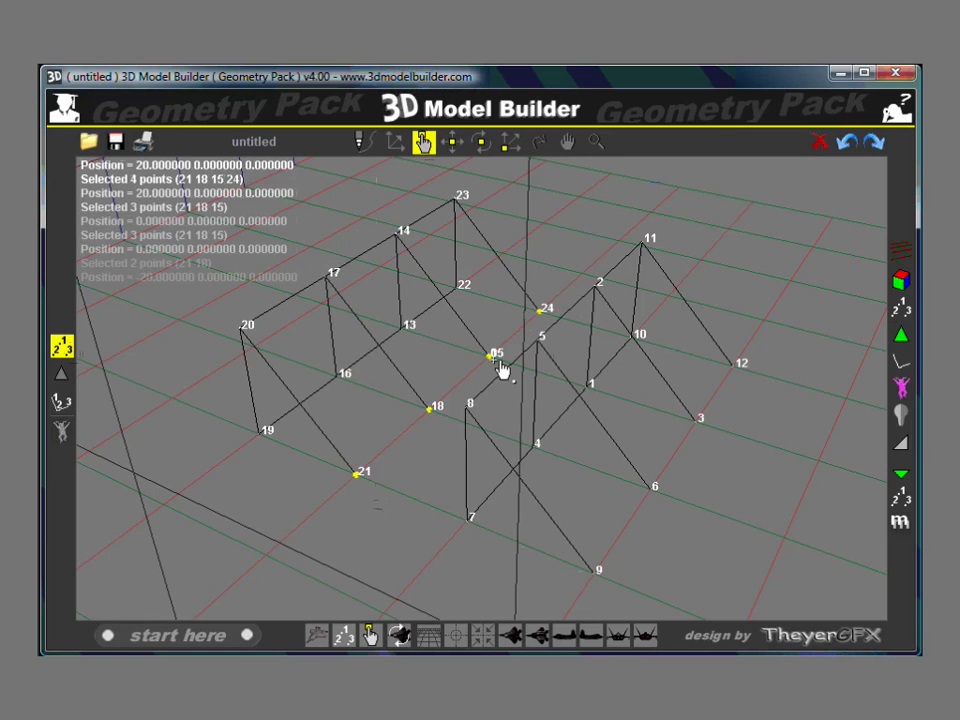
{"action": "left_click", "coordinate": [454, 146]}
{"action": "left_click_drag", "start_coordinate": [508, 306], "coordinate": [276, 270]}
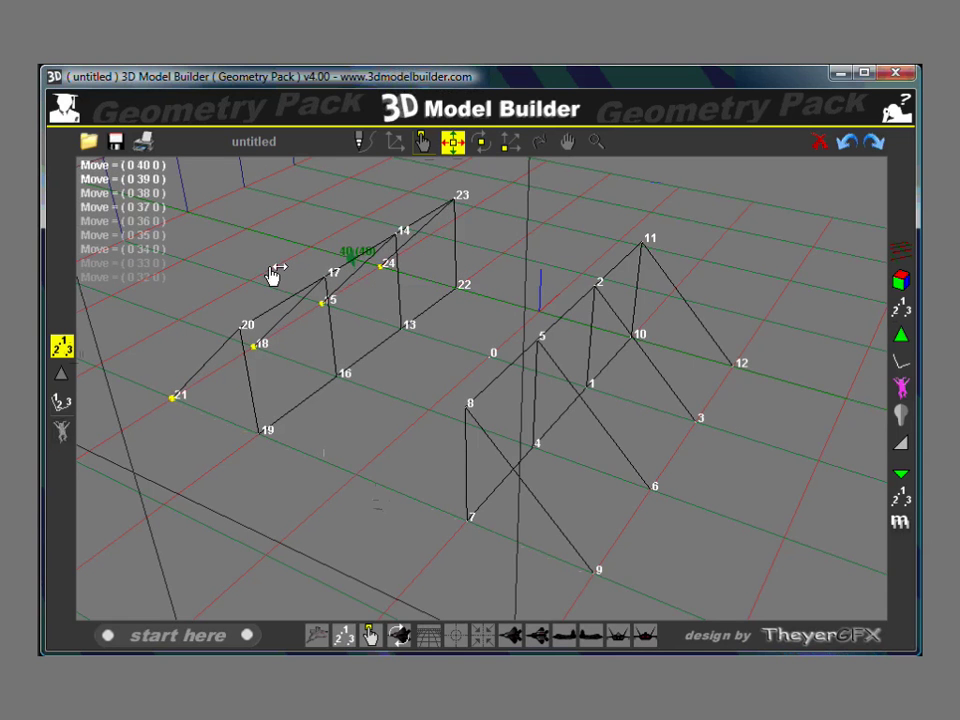
{"action": "left_click", "coordinate": [540, 142]}
{"action": "left_click_drag", "start_coordinate": [500, 252], "coordinate": [605, 330]}
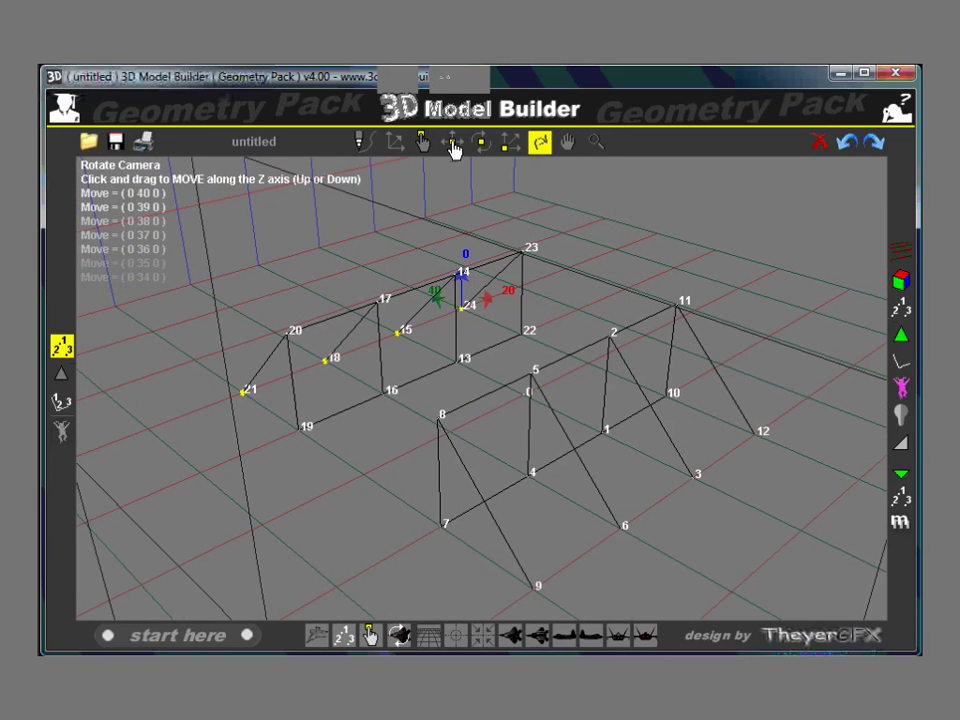
Step: Create vertex 25 on the ground level beside the frames
{"action": "left_click", "coordinate": [360, 143]}
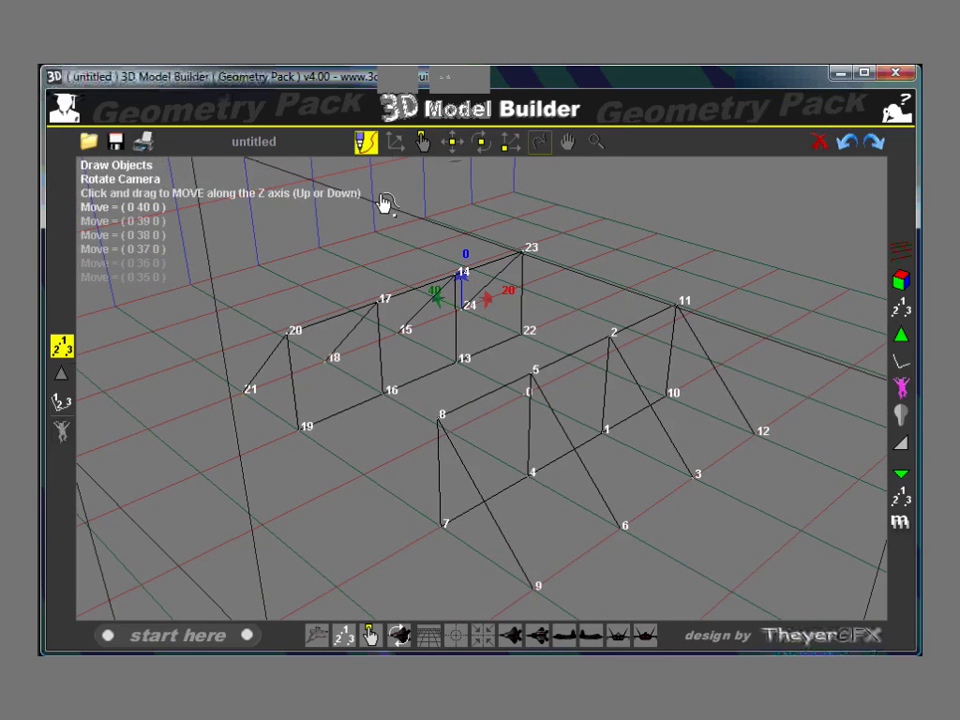
{"action": "left_click", "coordinate": [438, 418]}
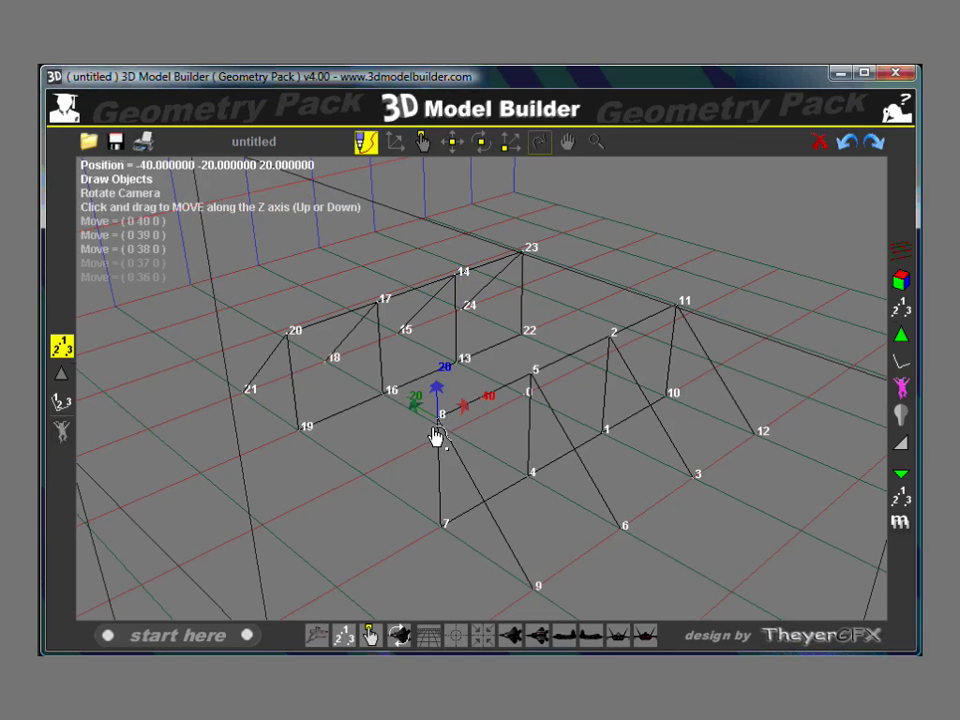
{"action": "left_click", "coordinate": [434, 542]}
{"action": "left_click_drag", "start_coordinate": [433, 544], "coordinate": [267, 453]}
{"action": "right_click", "coordinate": [347, 494]}
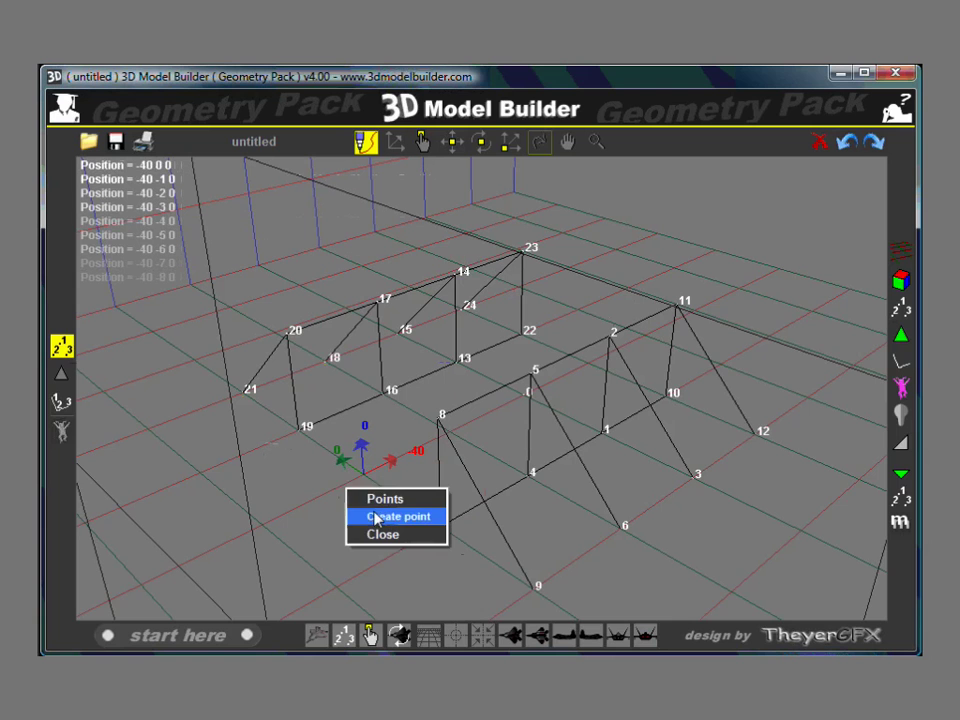
{"action": "left_click", "coordinate": [375, 524]}
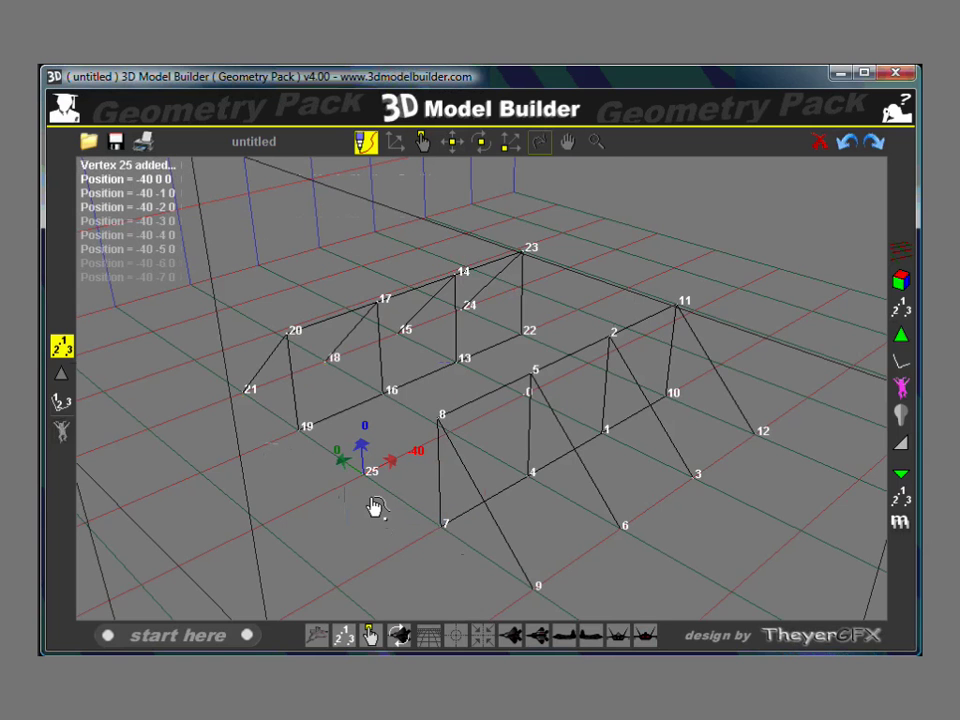
Step: Create vertex 26 at height 40, at position -40 0 40
{"action": "left_click_drag", "start_coordinate": [366, 446], "coordinate": [347, 193]}
{"action": "left_click_drag", "start_coordinate": [343, 244], "coordinate": [345, 212]}
{"action": "right_click", "coordinate": [410, 244]}
{"action": "left_click", "coordinate": [428, 268]}
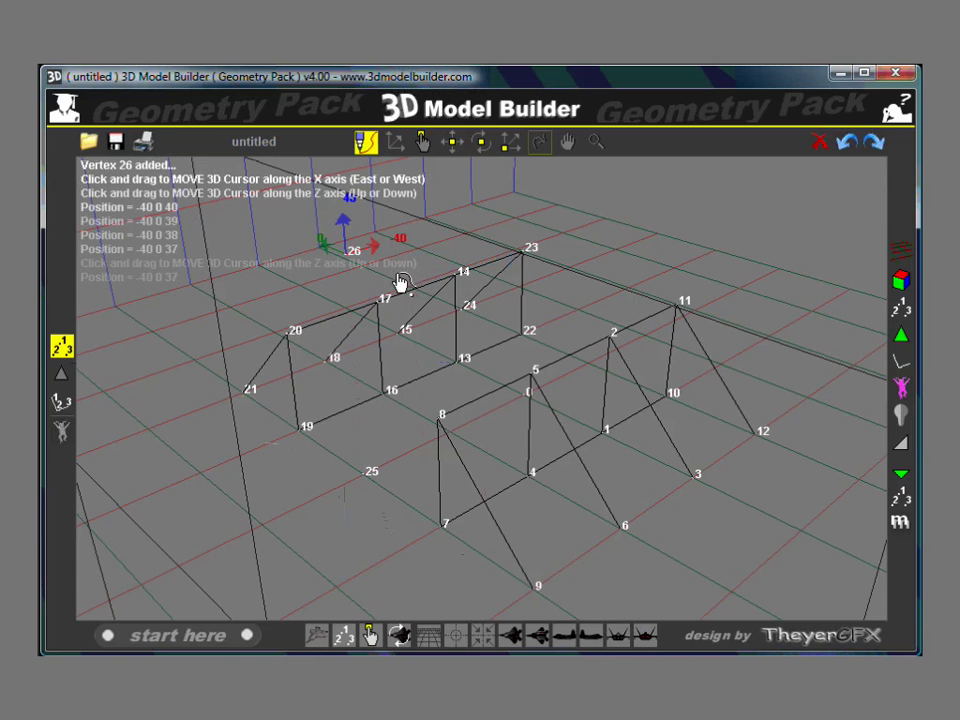
Step: Create vertex 27 on the ground at -60 0 0
{"action": "left_click", "coordinate": [366, 488]}
{"action": "left_click_drag", "start_coordinate": [392, 471], "coordinate": [240, 540]}
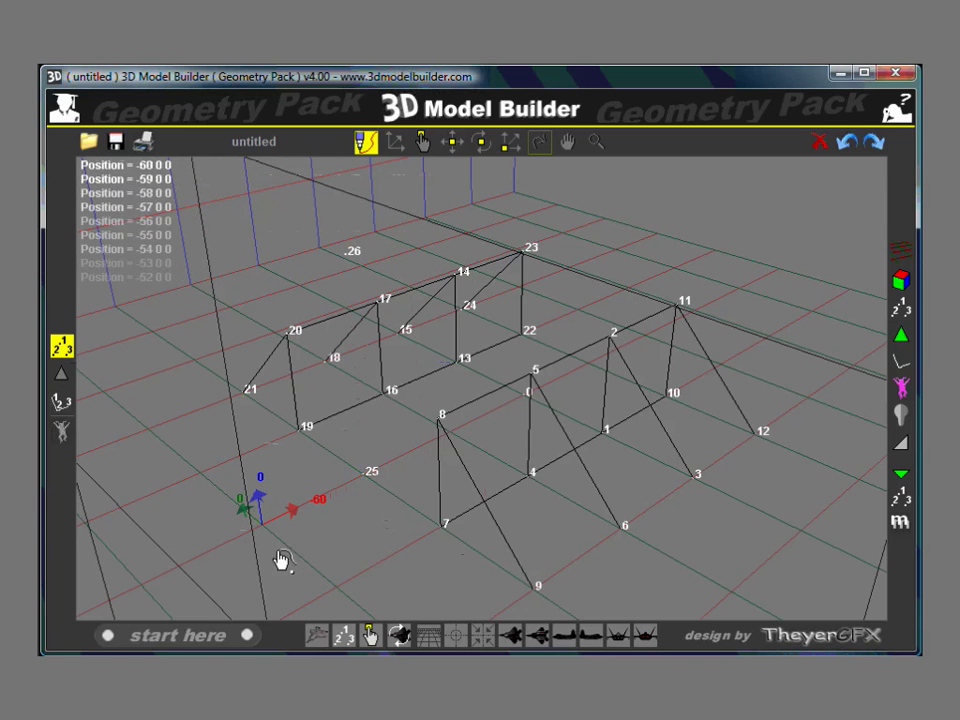
{"action": "right_click", "coordinate": [290, 563]}
{"action": "left_click", "coordinate": [330, 589]}
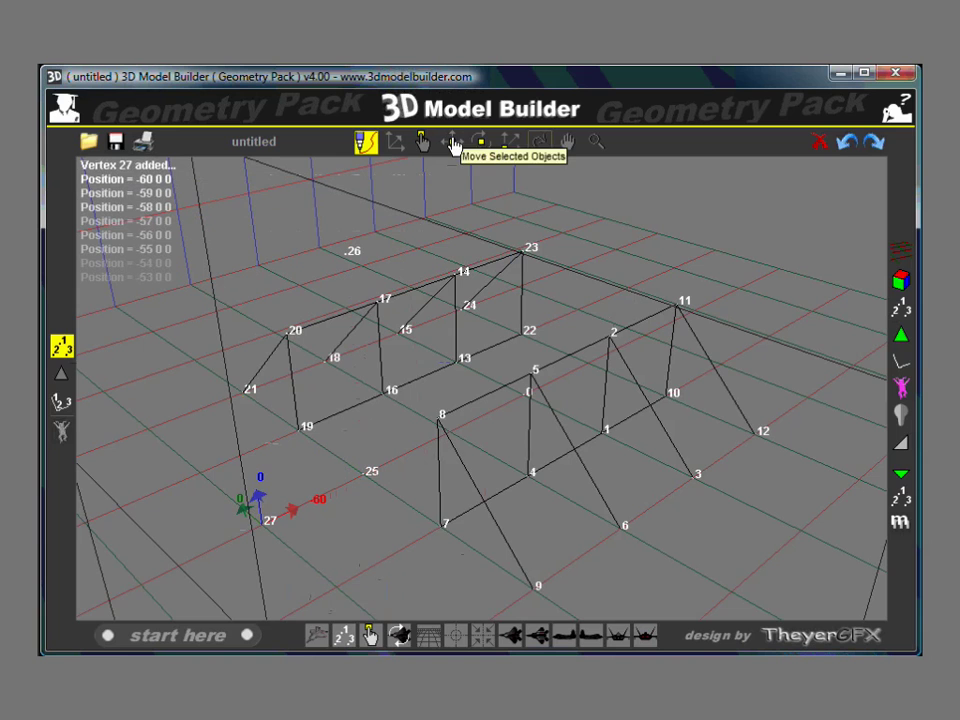
Step: Draw the line through points 27, 26 and 25
{"action": "left_click", "coordinate": [424, 143]}
{"action": "left_click", "coordinate": [366, 142]}
{"action": "left_click", "coordinate": [62, 404]}
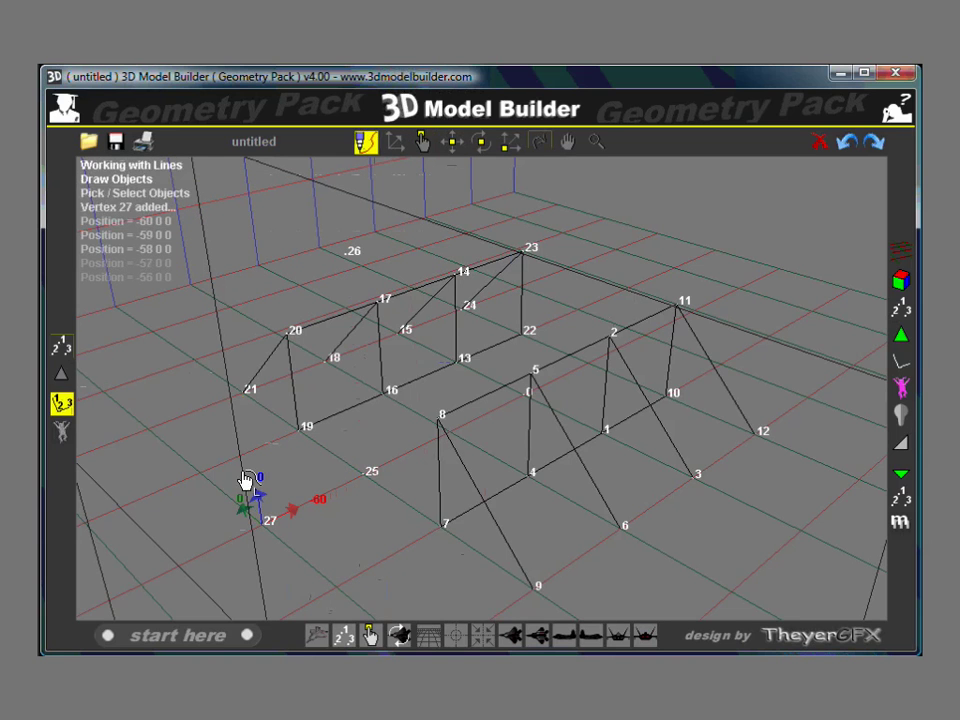
{"action": "left_click", "coordinate": [347, 252]}
{"action": "left_click", "coordinate": [369, 478]}
{"action": "right_click", "coordinate": [407, 519]}
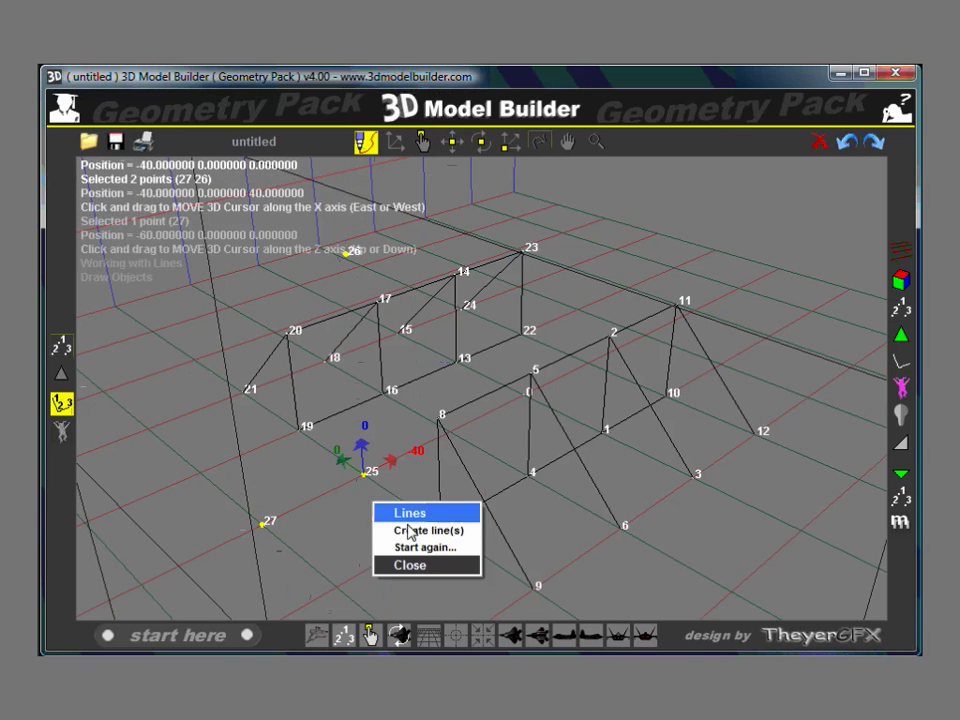
{"action": "left_click", "coordinate": [411, 527]}
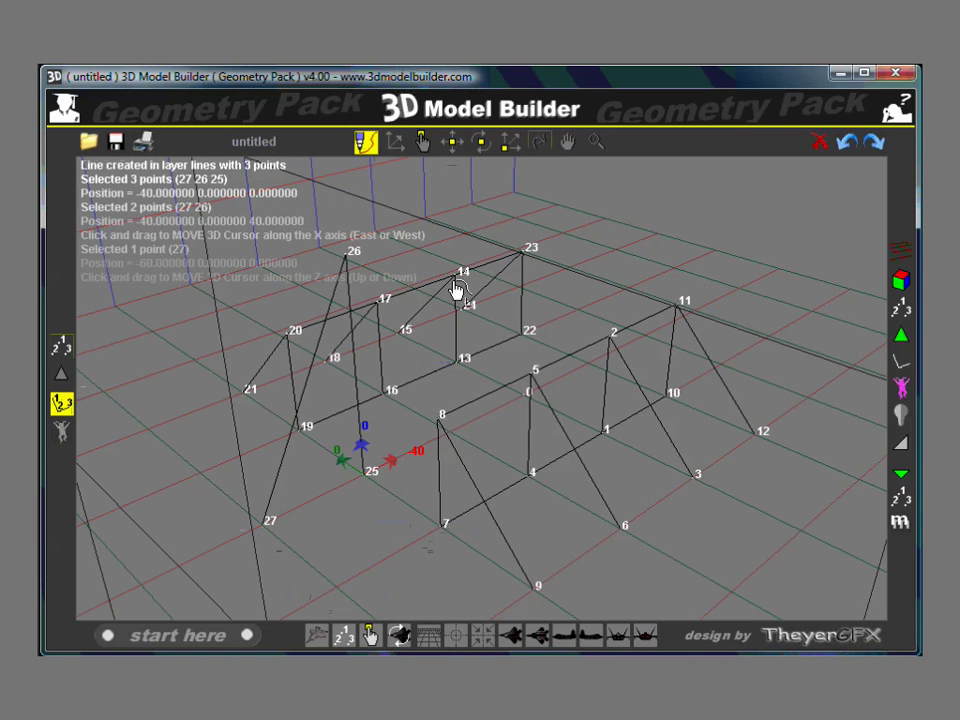
Step: Draw lines joining point 20 to apex 26 and on to point 8
{"action": "left_click", "coordinate": [287, 340]}
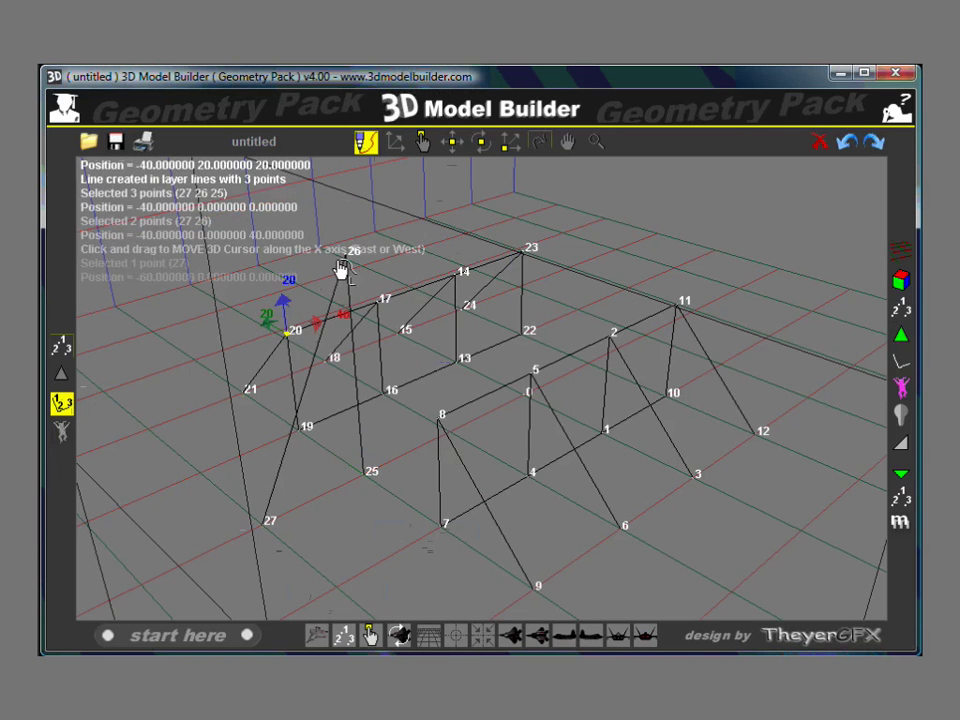
{"action": "left_click", "coordinate": [351, 256]}
{"action": "left_click", "coordinate": [440, 424]}
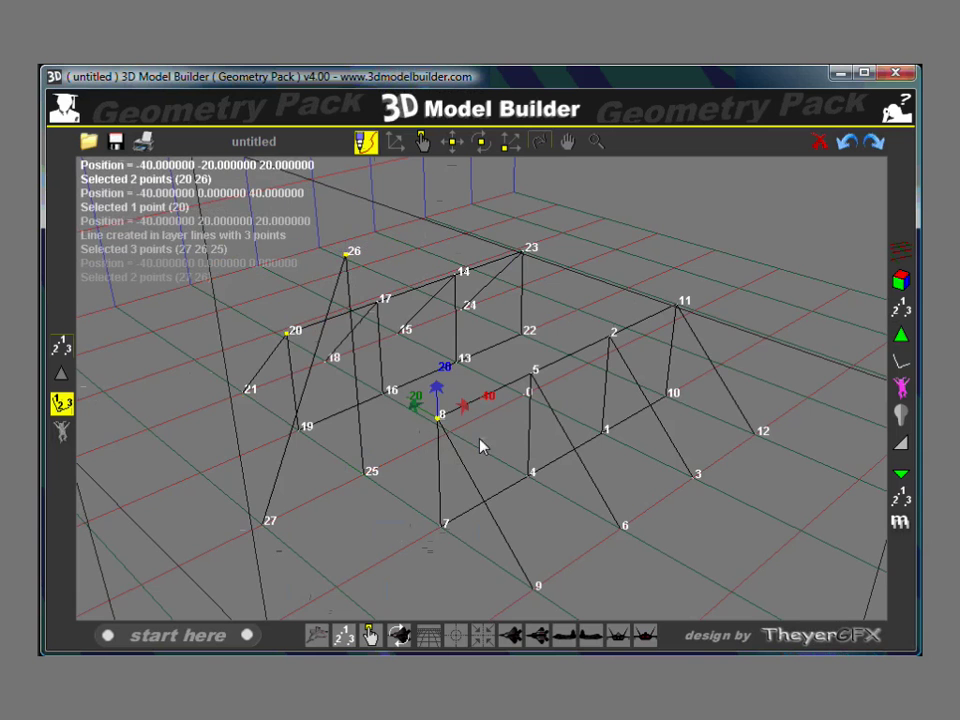
{"action": "right_click", "coordinate": [482, 444]}
{"action": "left_click", "coordinate": [508, 468]}
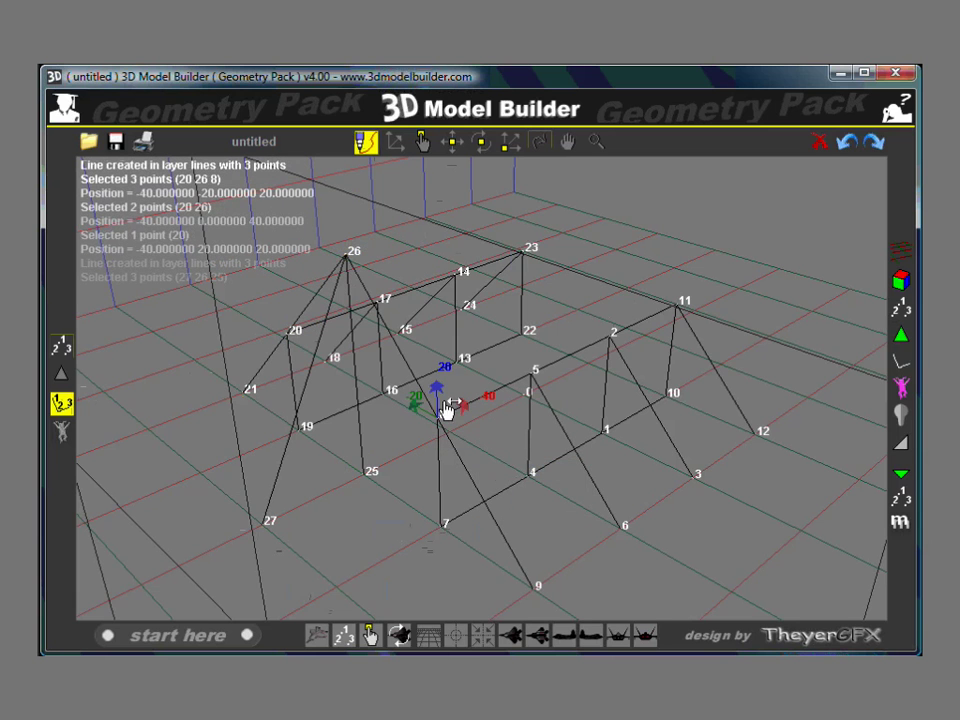
Step: Draw lines from apex 26 down to points 7 and 19
{"action": "left_click", "coordinate": [352, 262]}
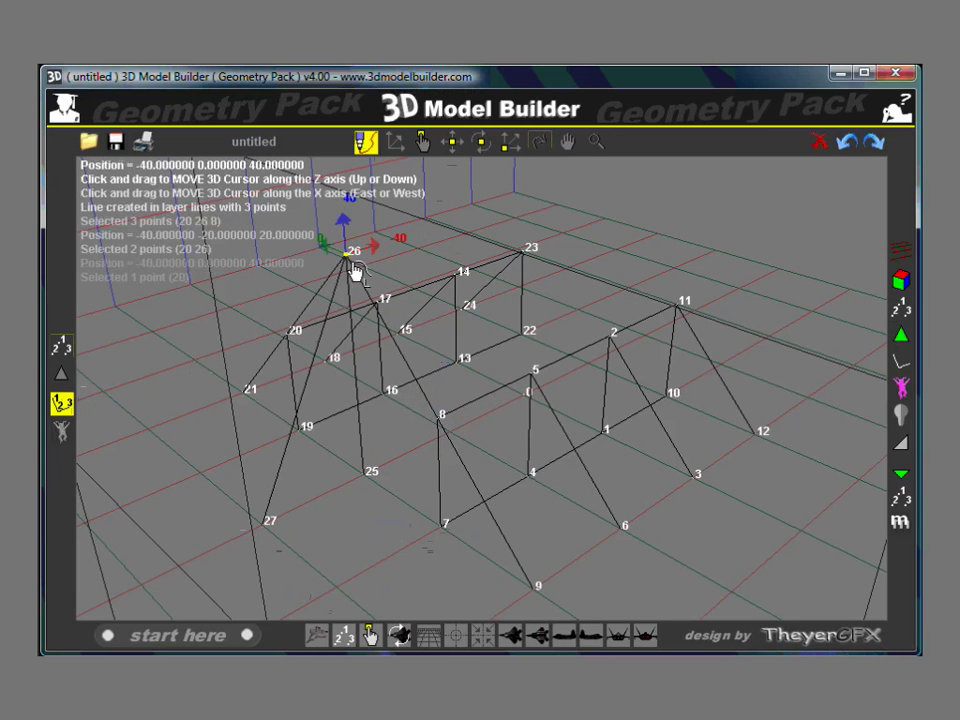
{"action": "left_click", "coordinate": [441, 527]}
{"action": "right_click", "coordinate": [481, 553]}
{"action": "left_click", "coordinate": [517, 582]}
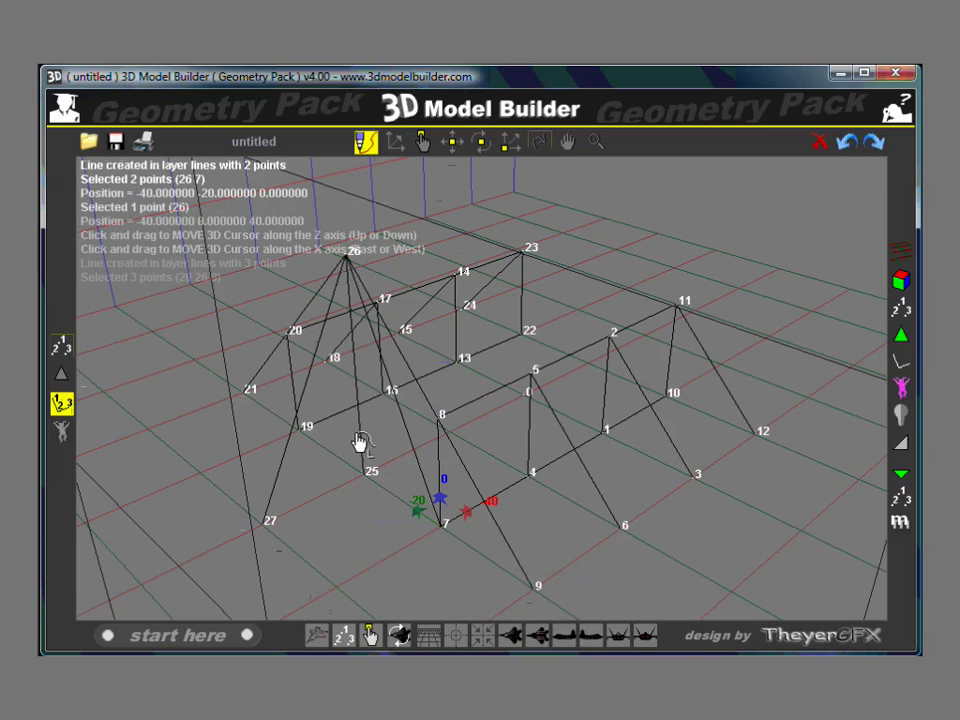
{"action": "left_click", "coordinate": [303, 432]}
{"action": "left_click", "coordinate": [346, 258]}
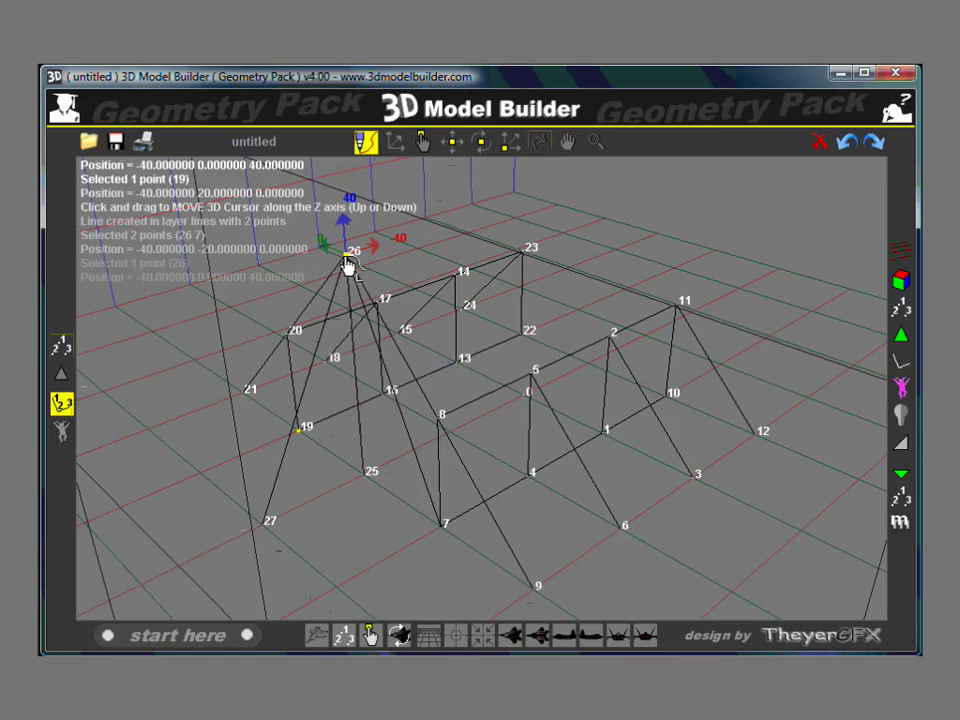
{"action": "right_click", "coordinate": [392, 312]}
{"action": "left_click", "coordinate": [398, 328]}
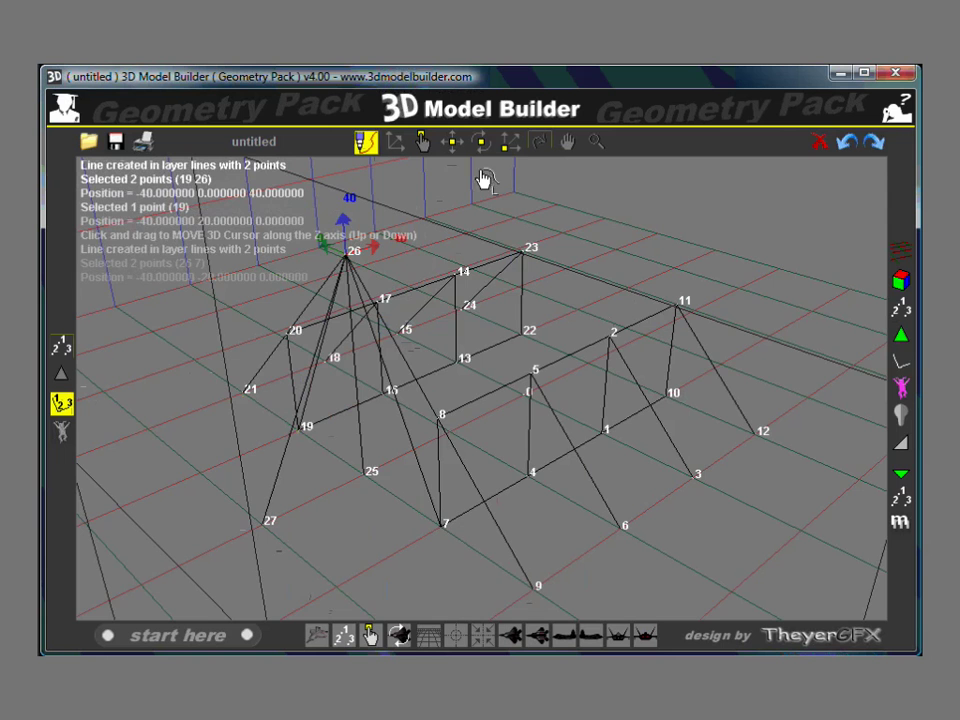
{"action": "left_click", "coordinate": [539, 143]}
{"action": "left_click_drag", "start_coordinate": [553, 306], "coordinate": [580, 220]}
{"action": "left_click_drag", "start_coordinate": [603, 290], "coordinate": [545, 298]}
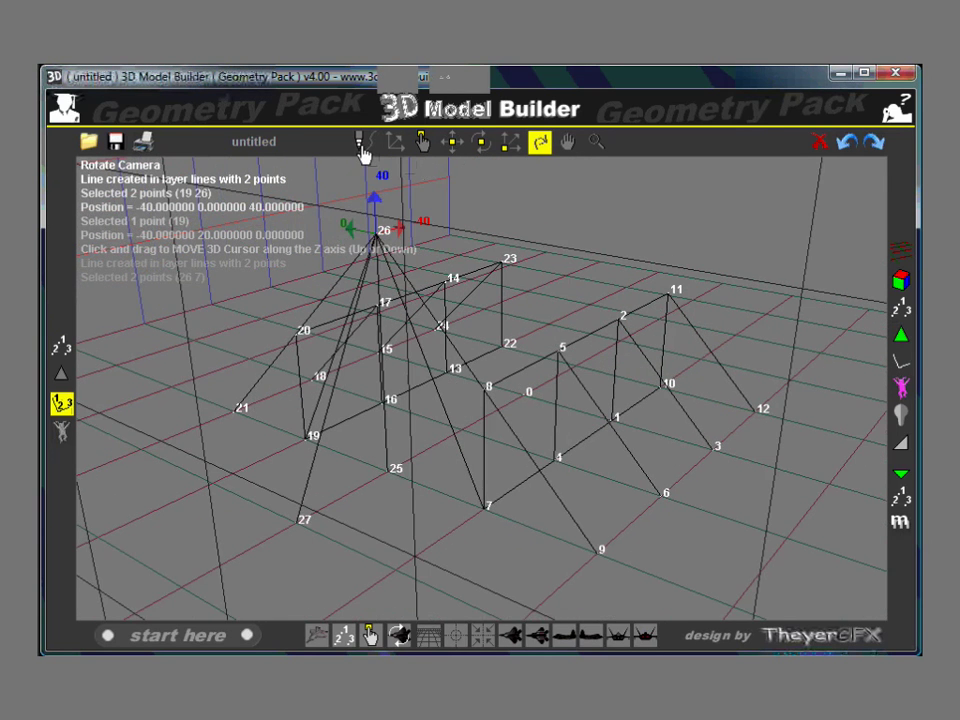
Step: Fill the solid triangle 19-20-26
{"action": "left_click", "coordinate": [362, 146]}
{"action": "left_click", "coordinate": [62, 374]}
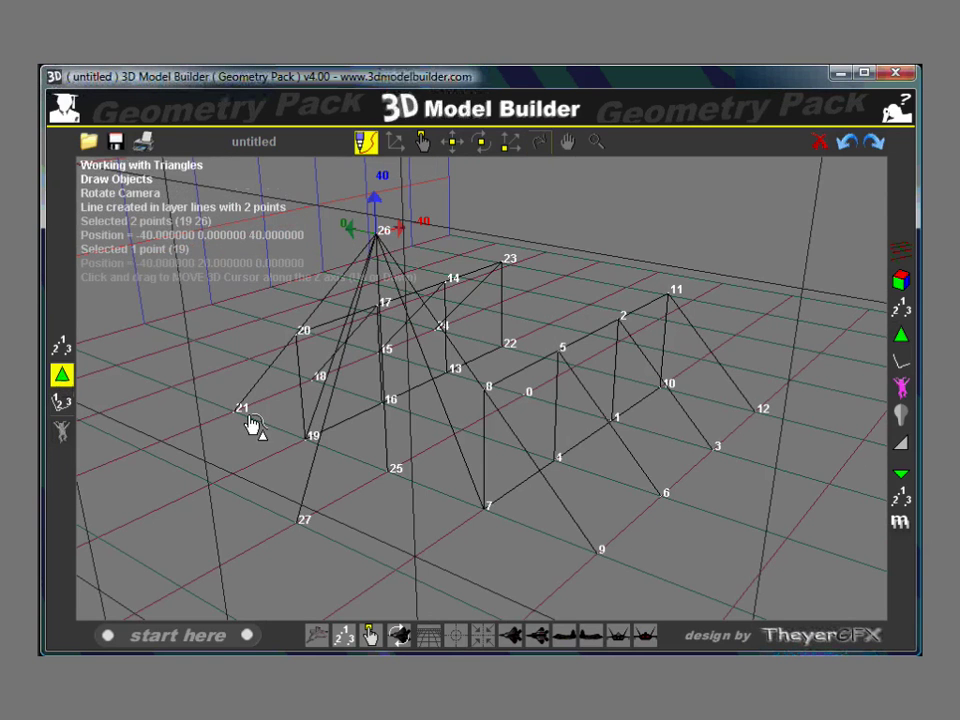
{"action": "left_click_drag", "start_coordinate": [311, 446], "coordinate": [314, 320]}
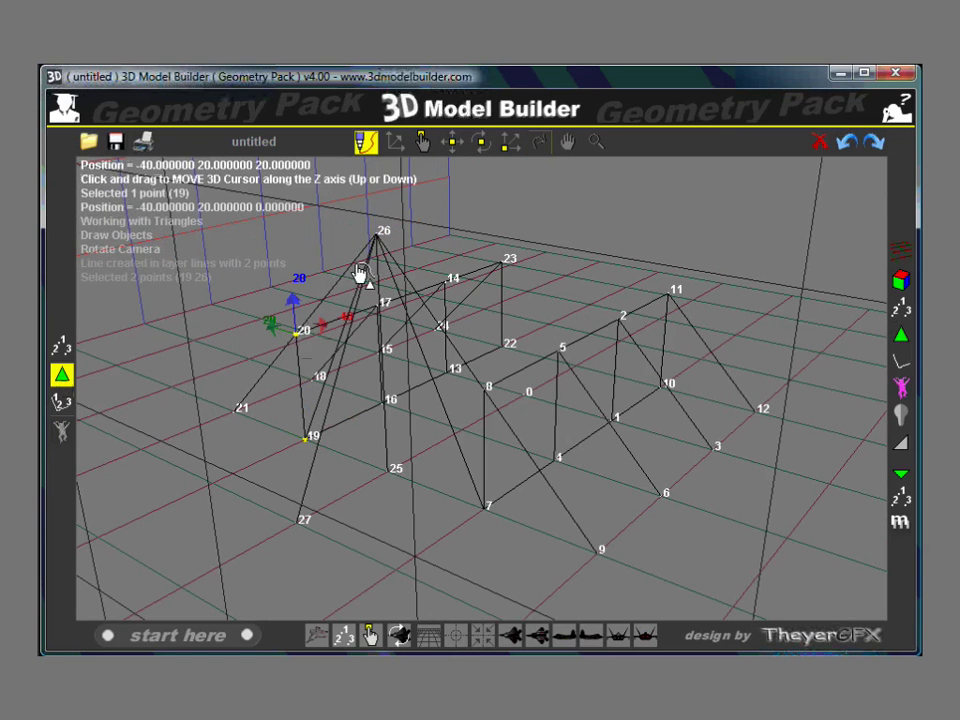
{"action": "left_click_drag", "start_coordinate": [380, 236], "coordinate": [414, 250]}
{"action": "left_click", "coordinate": [450, 264]}
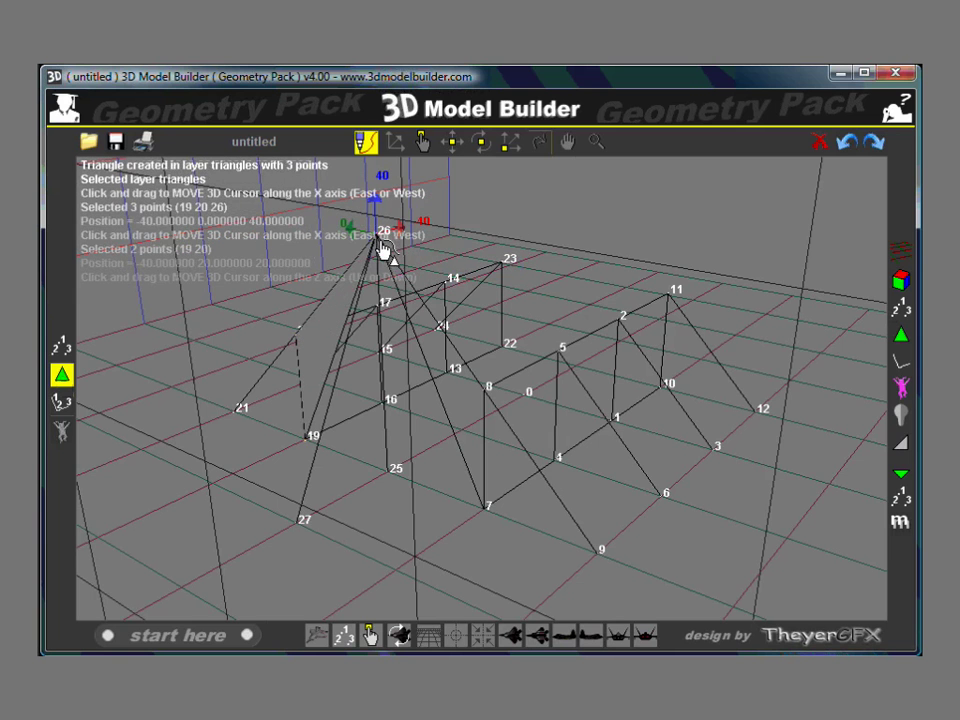
Step: Fill the solid triangle 26-8-7
{"action": "left_click_drag", "start_coordinate": [381, 246], "coordinate": [538, 542]}
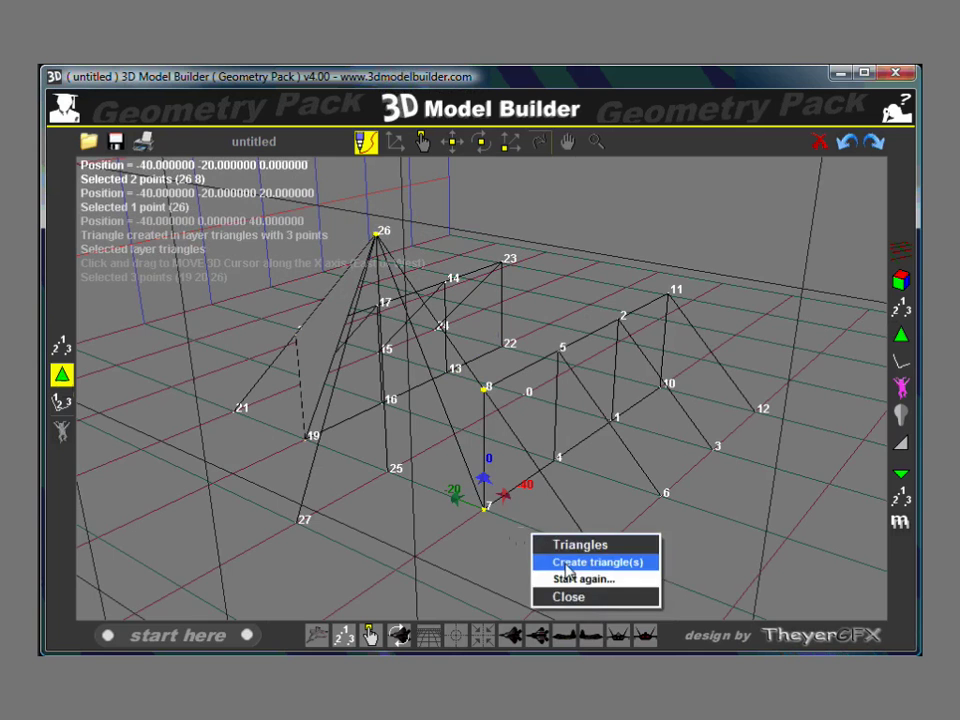
{"action": "left_click", "coordinate": [566, 566]}
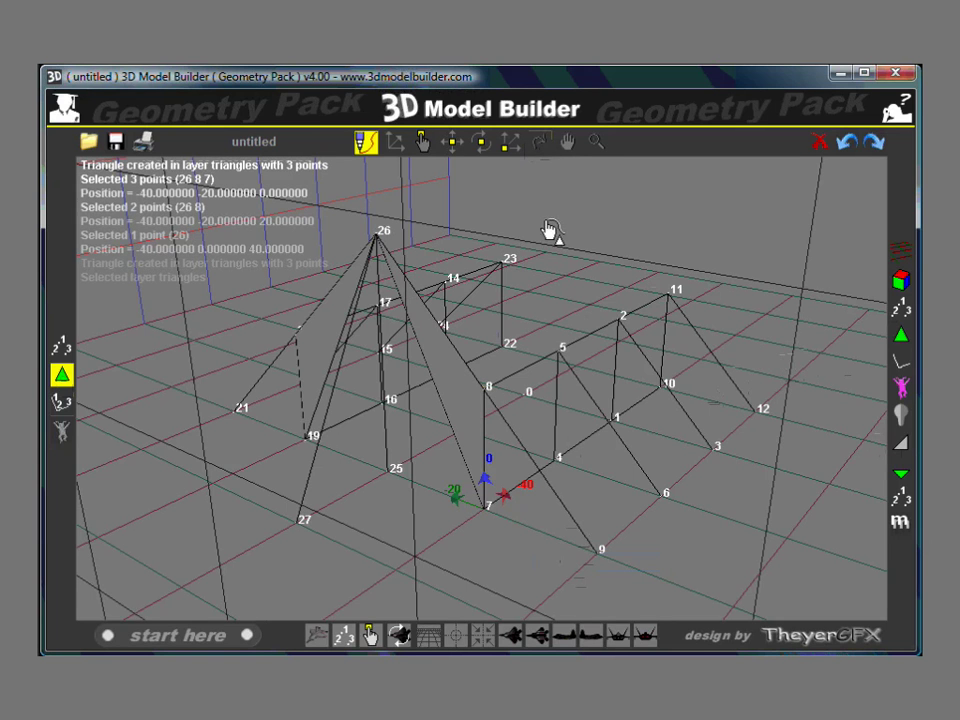
{"action": "left_click", "coordinate": [540, 143]}
{"action": "left_click_drag", "start_coordinate": [583, 261], "coordinate": [560, 316]}
Step: Create vertex 28 at 20 0 40 and vertex 29 below it at 20 0 0
{"action": "left_click", "coordinate": [366, 144]}
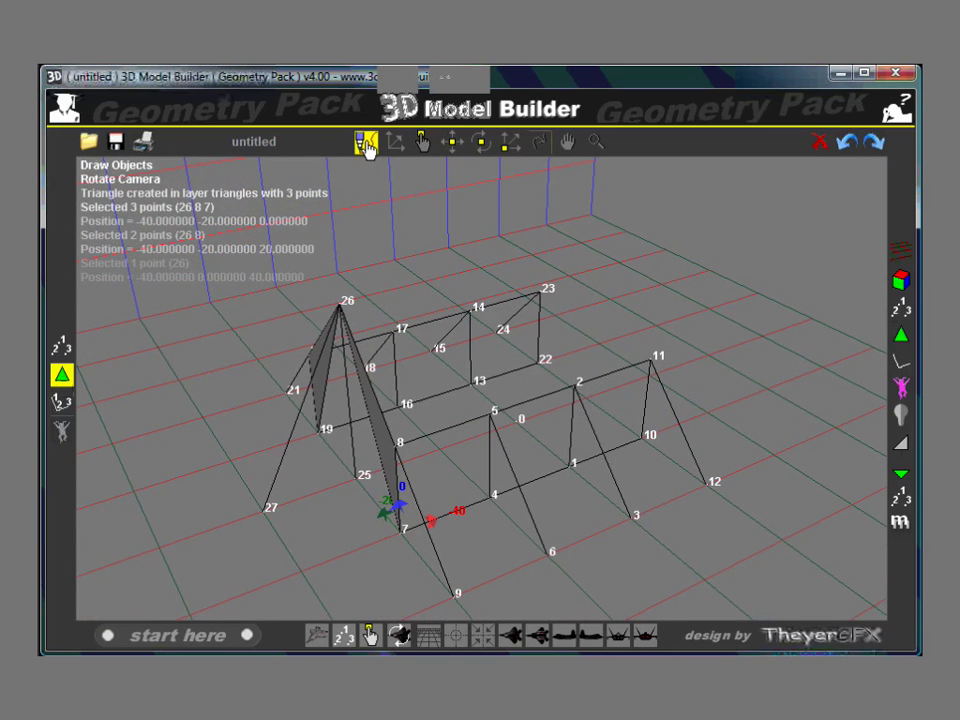
{"action": "left_click", "coordinate": [63, 348]}
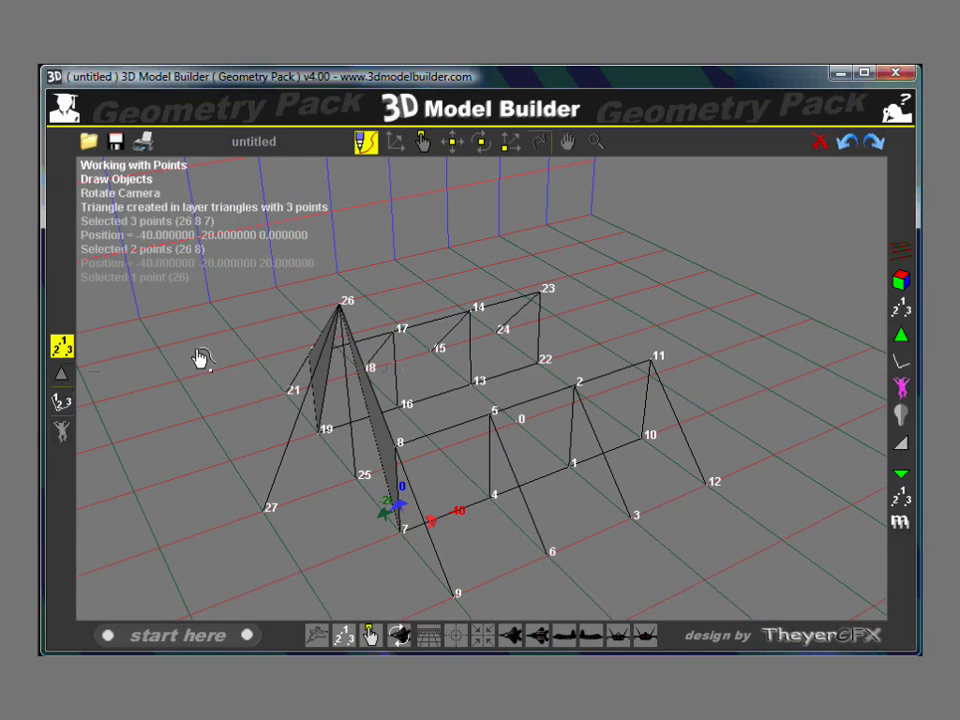
{"action": "left_click", "coordinate": [545, 296]}
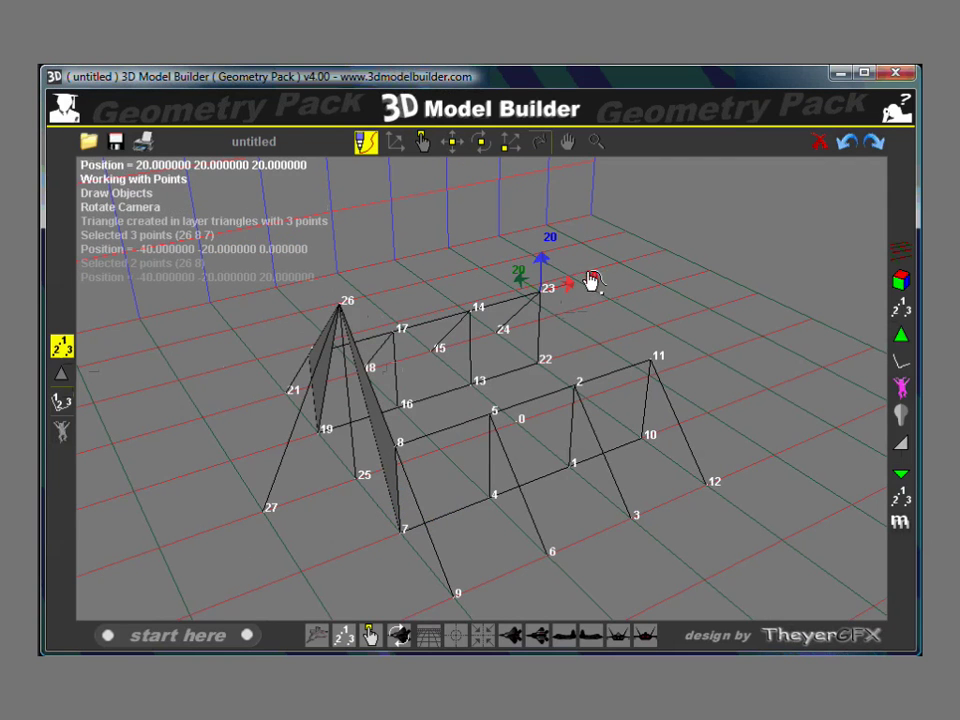
{"action": "left_click", "coordinate": [340, 316]}
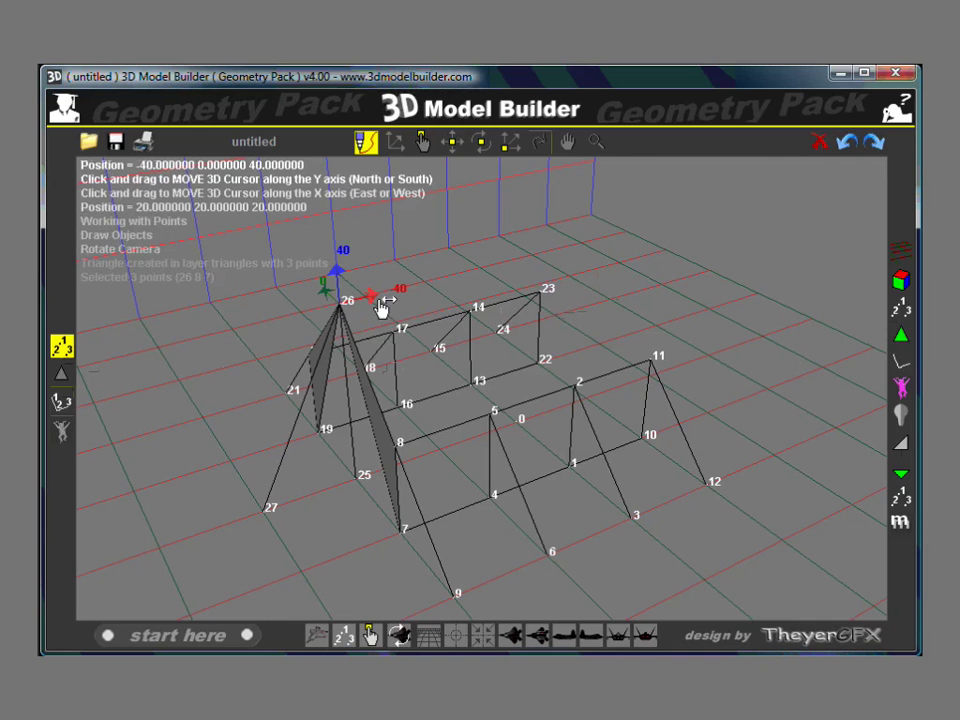
{"action": "left_click_drag", "start_coordinate": [372, 305], "coordinate": [746, 207]}
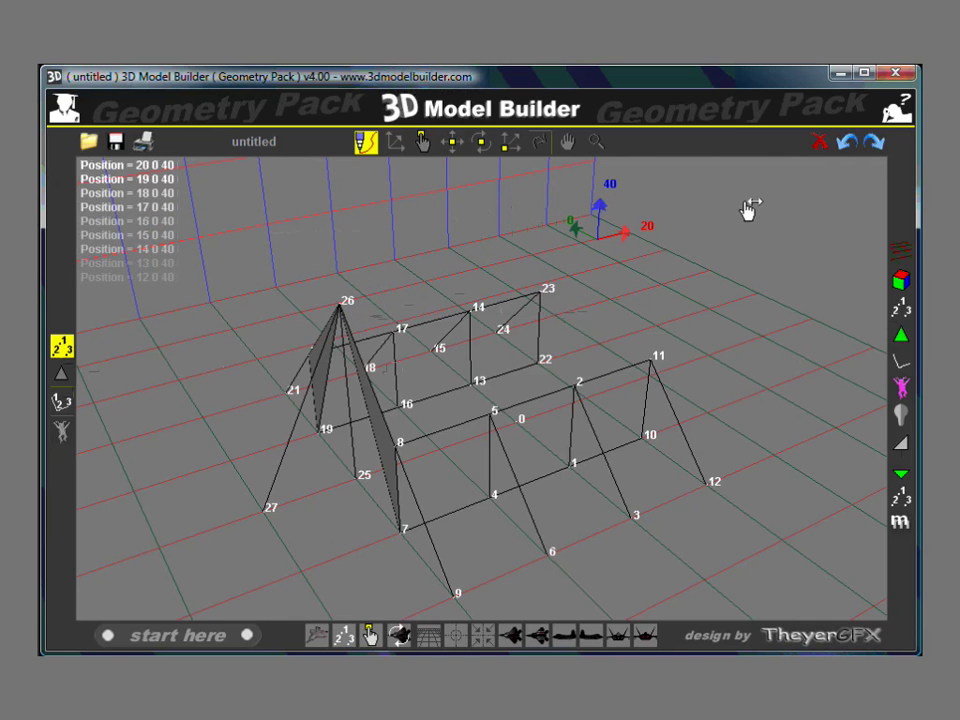
{"action": "right_click", "coordinate": [727, 243]}
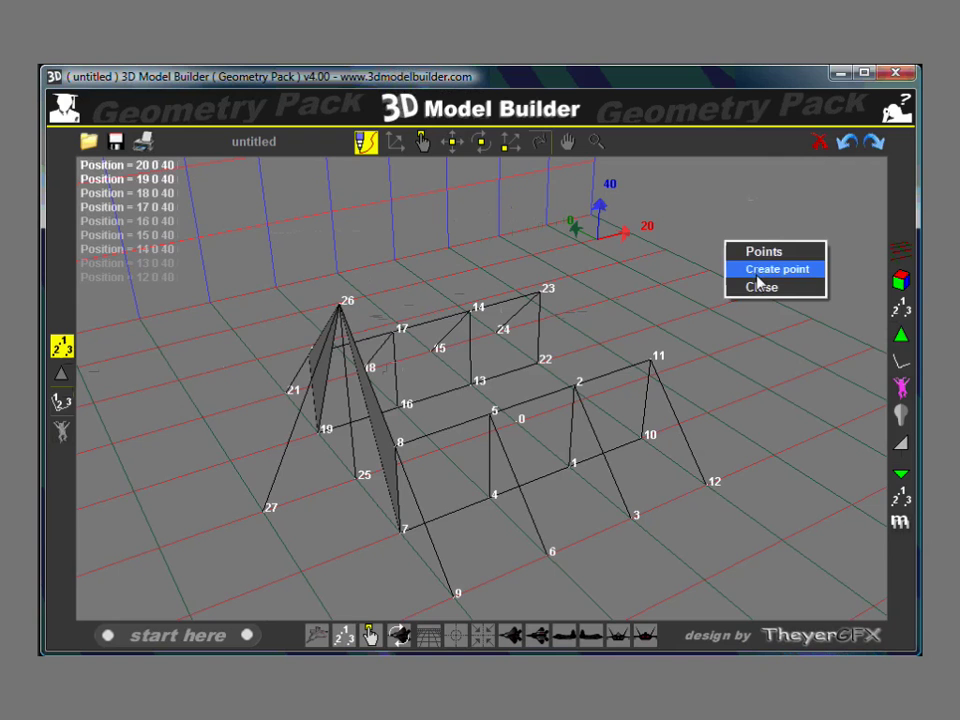
{"action": "left_click", "coordinate": [768, 270]}
{"action": "left_click_drag", "start_coordinate": [600, 207], "coordinate": [553, 440]}
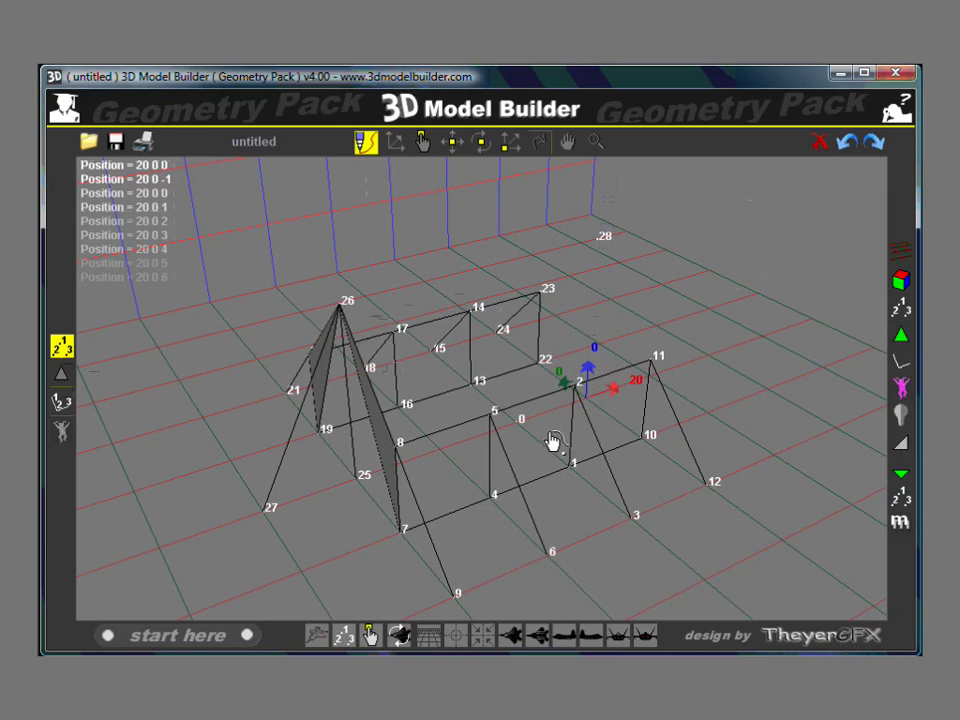
{"action": "right_click", "coordinate": [607, 428]}
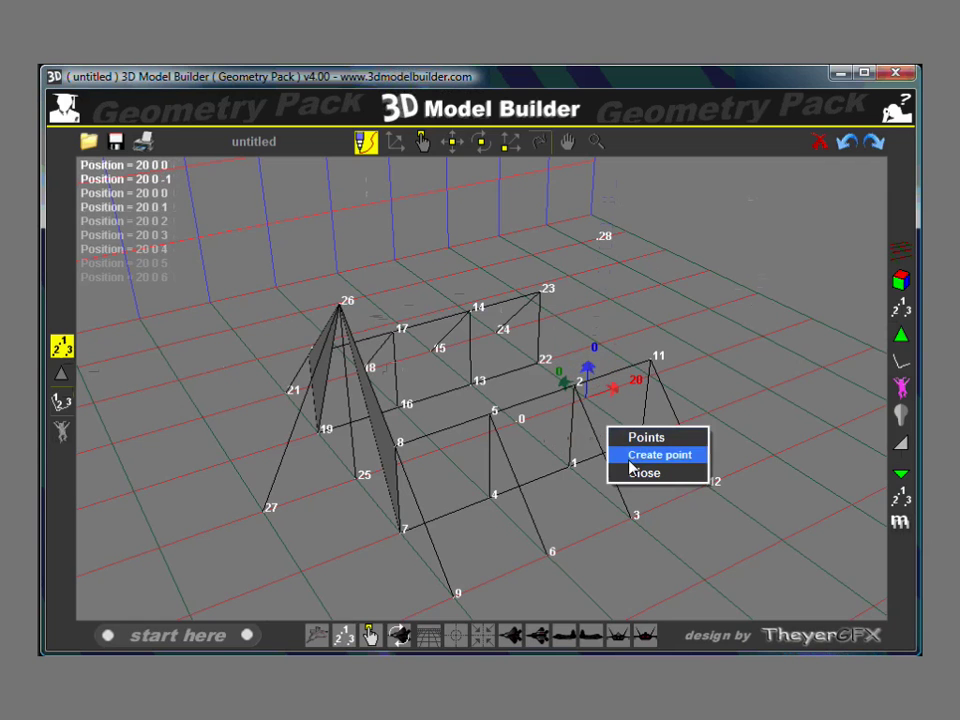
{"action": "left_click", "coordinate": [631, 457]}
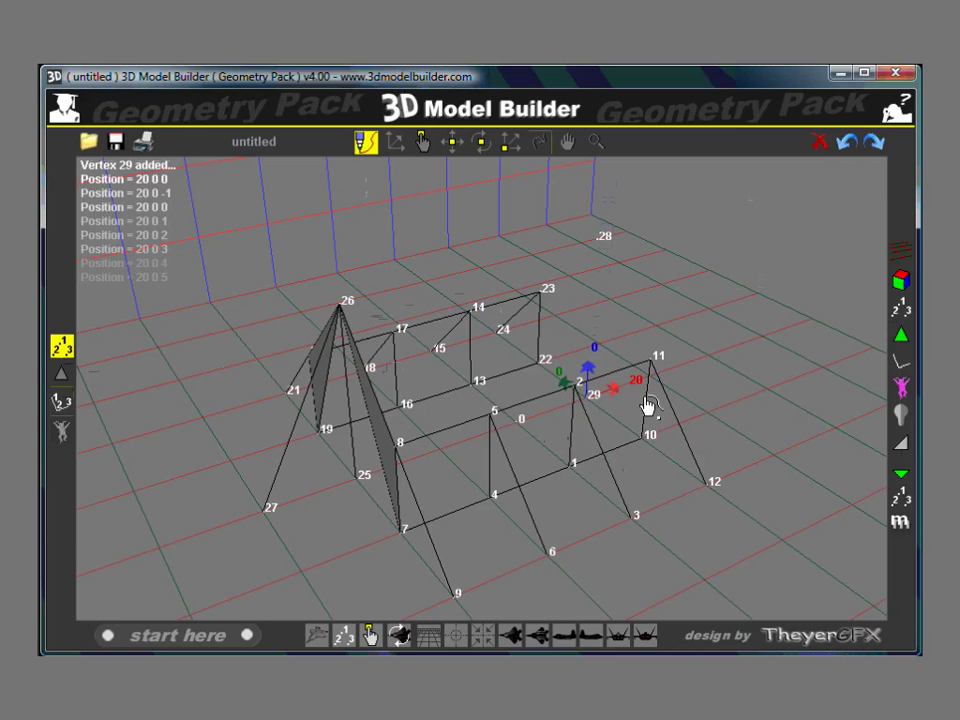
Step: Create vertex 30 on the ground at 40 0 0, ending in Draw Objects mode
{"action": "left_click_drag", "start_coordinate": [613, 396], "coordinate": [745, 365]}
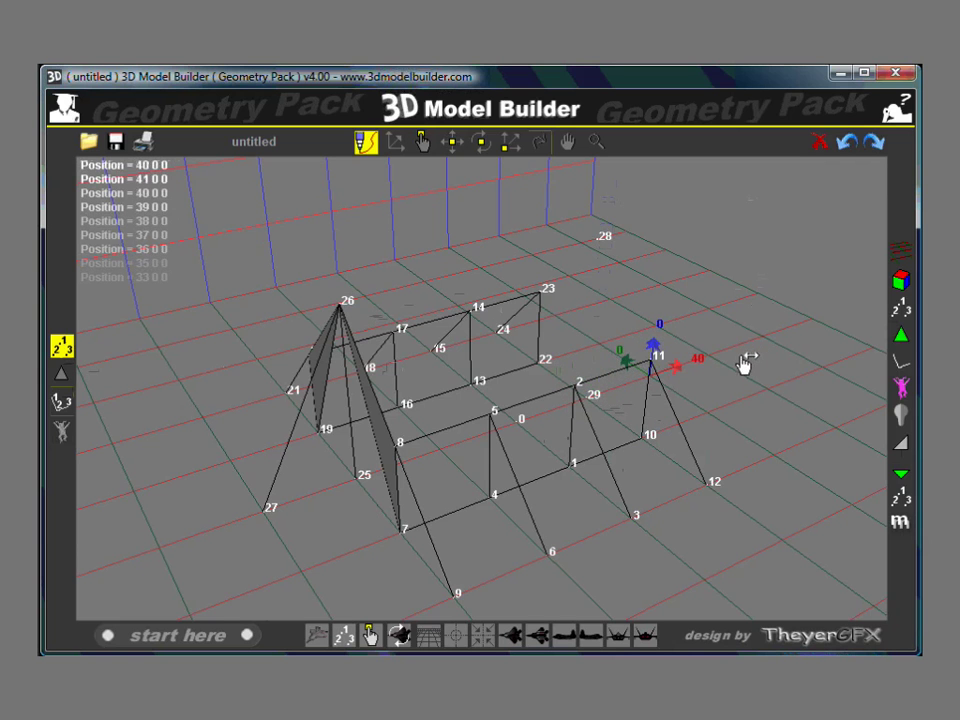
{"action": "left_click", "coordinate": [540, 142]}
{"action": "left_click_drag", "start_coordinate": [540, 300], "coordinate": [543, 322]}
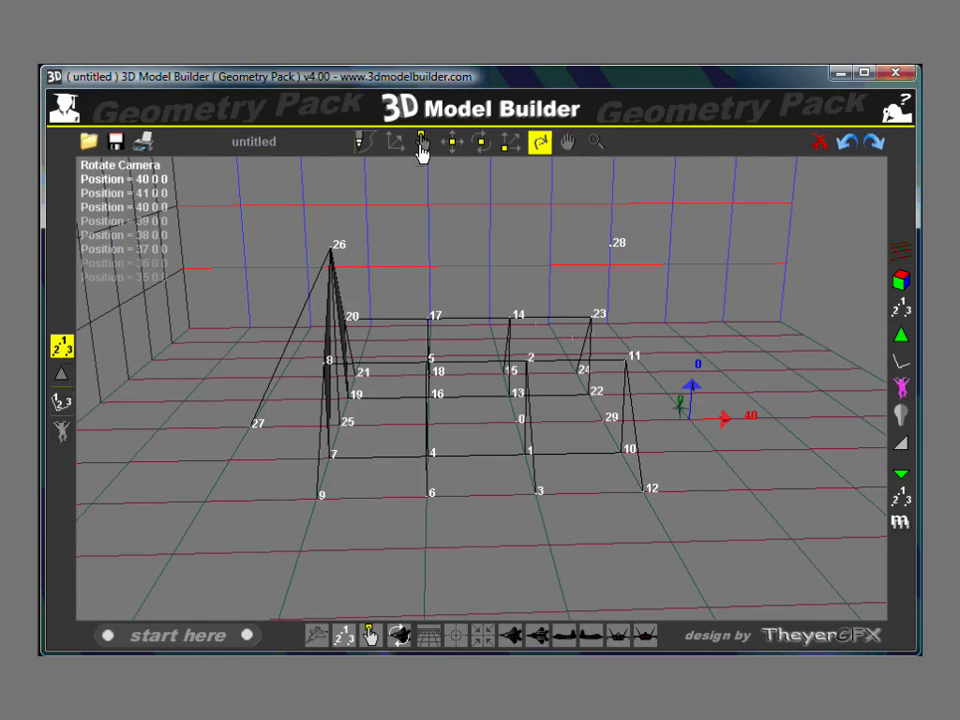
{"action": "left_click", "coordinate": [367, 143]}
{"action": "right_click", "coordinate": [588, 285]}
{"action": "left_click", "coordinate": [621, 305]}
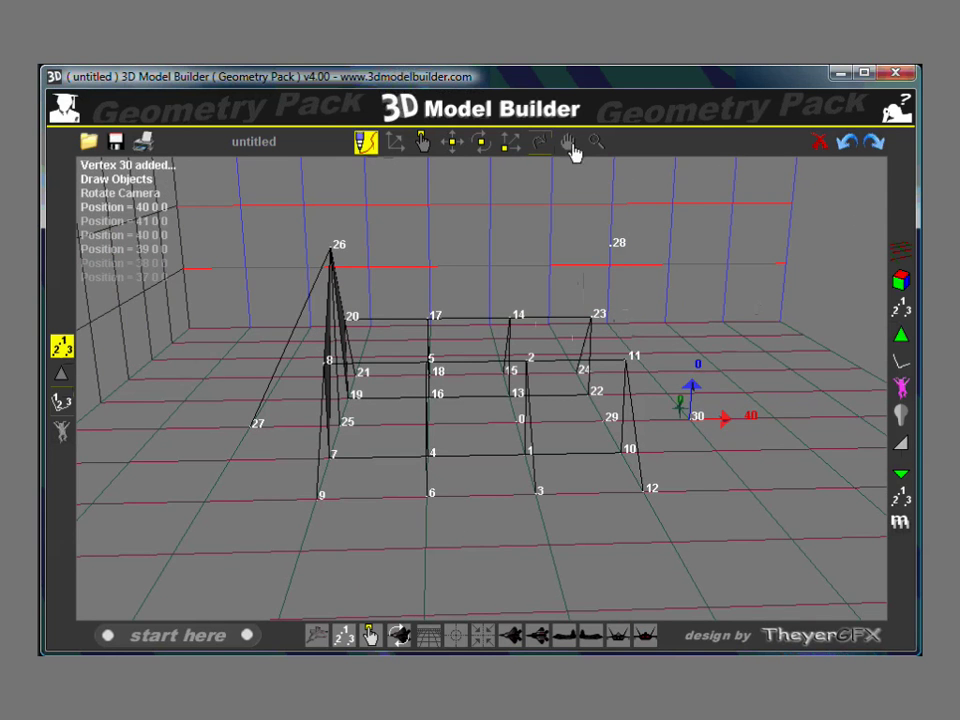
{"action": "left_click", "coordinate": [541, 145]}
{"action": "left_click_drag", "start_coordinate": [613, 270], "coordinate": [577, 284]}
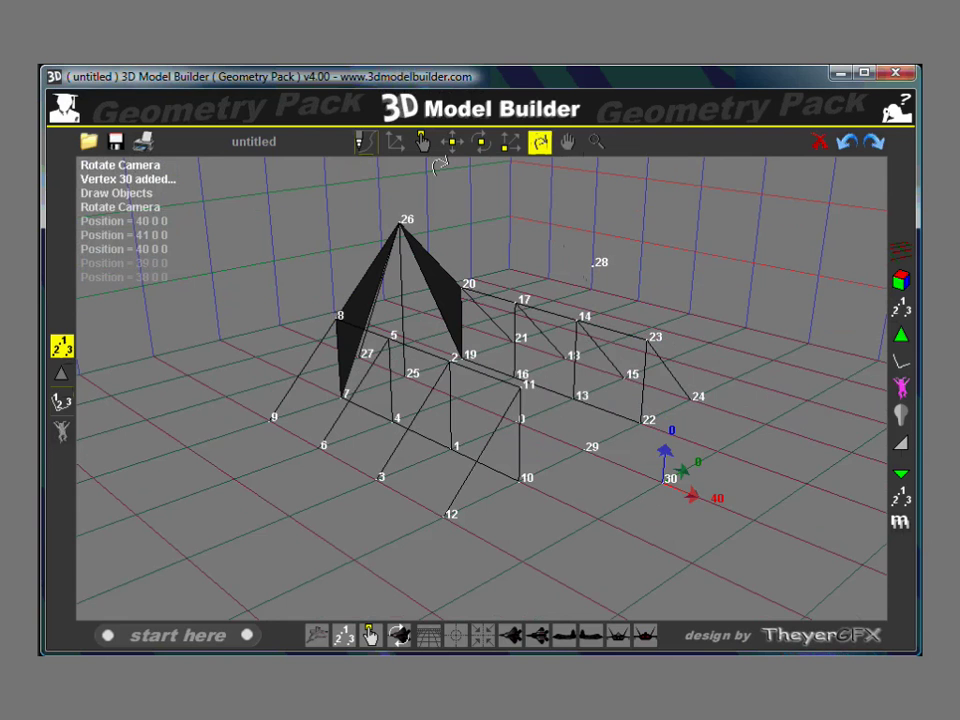
{"action": "left_click", "coordinate": [366, 145]}
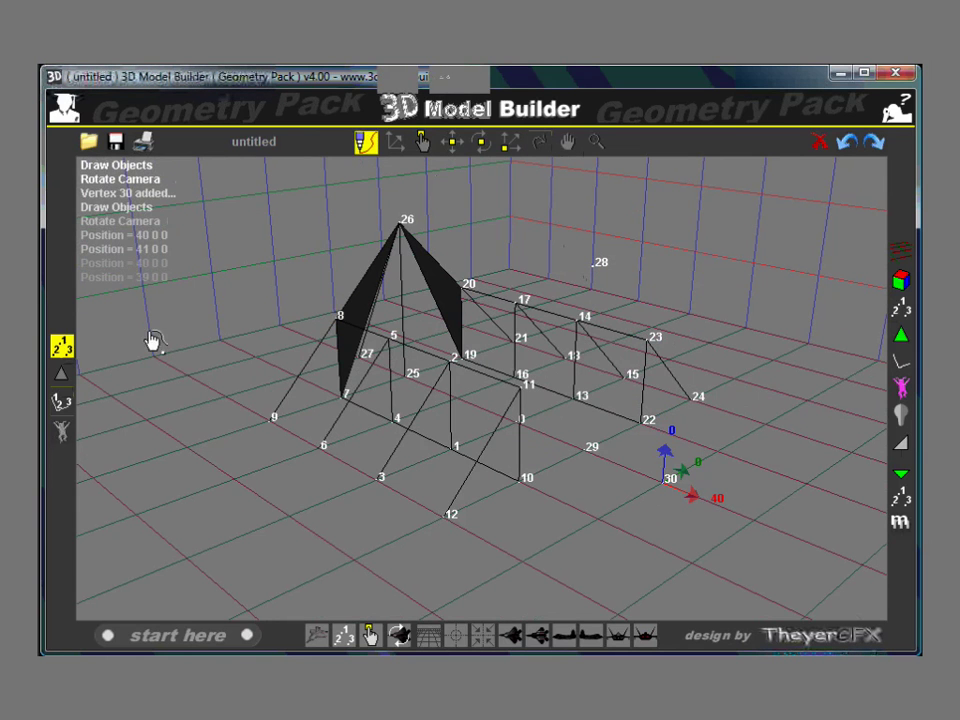
Step: Draw the ridge line from point 26 to point 28
{"action": "left_click", "coordinate": [62, 404]}
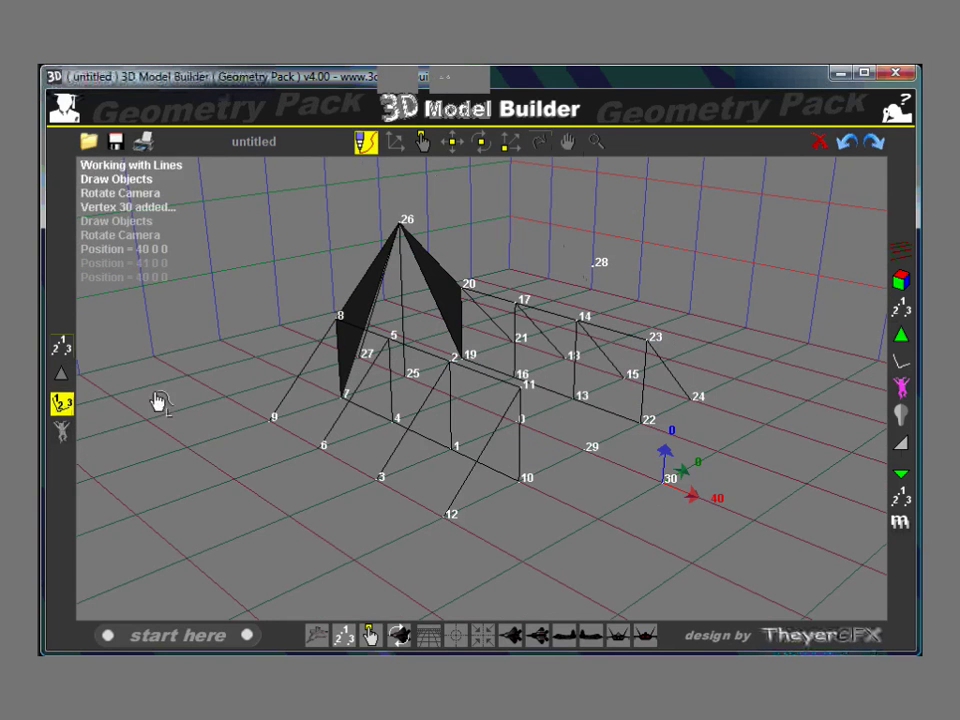
{"action": "left_click", "coordinate": [407, 226]}
{"action": "left_click", "coordinate": [599, 264]}
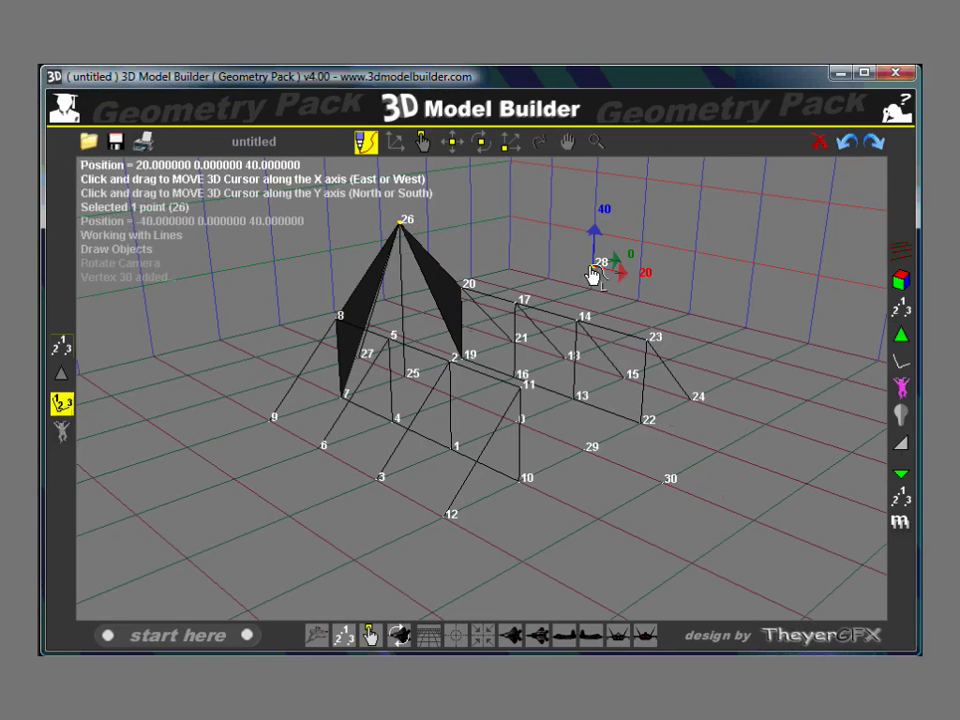
{"action": "right_click", "coordinate": [640, 294]}
{"action": "left_click", "coordinate": [680, 321]}
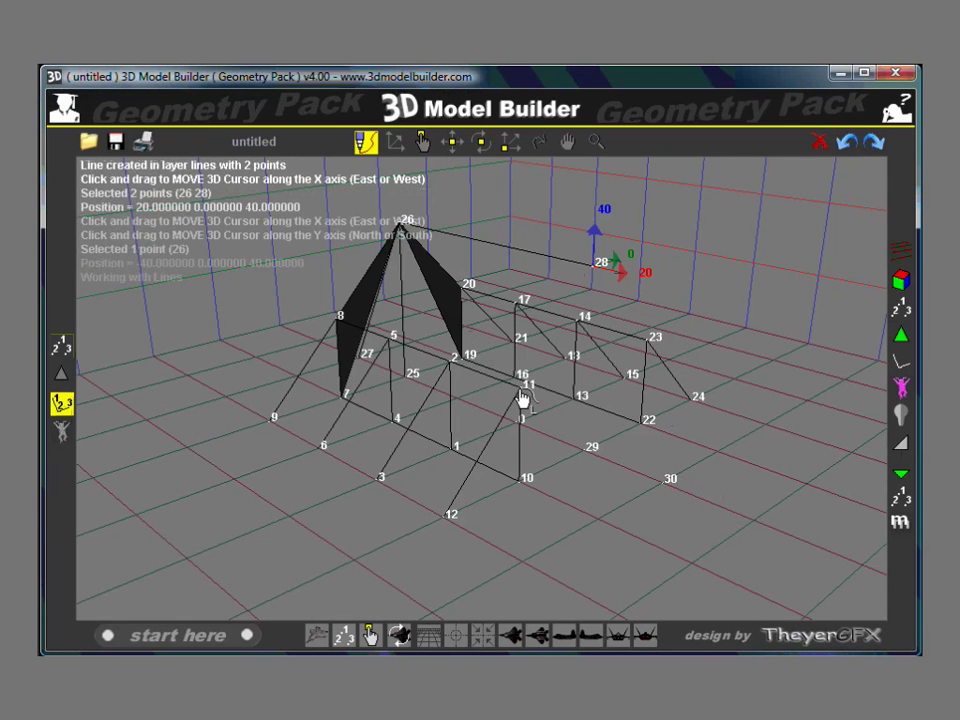
Step: Draw the line through points 11, 28 and 23
{"action": "left_click", "coordinate": [521, 386]}
{"action": "left_click", "coordinate": [598, 268]}
{"action": "left_click", "coordinate": [648, 340]}
{"action": "right_click", "coordinate": [697, 397]}
{"action": "left_click", "coordinate": [724, 421]}
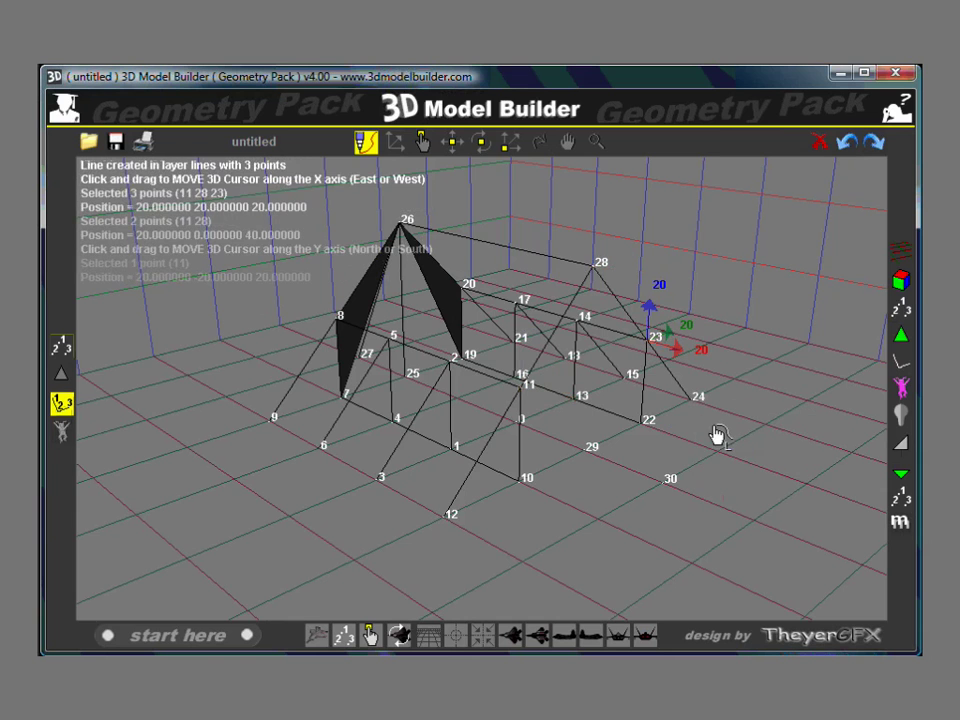
Step: Draw the line through points 30, 28 and 29, completing the second end frame
{"action": "left_click", "coordinate": [672, 490]}
{"action": "left_click", "coordinate": [598, 272]}
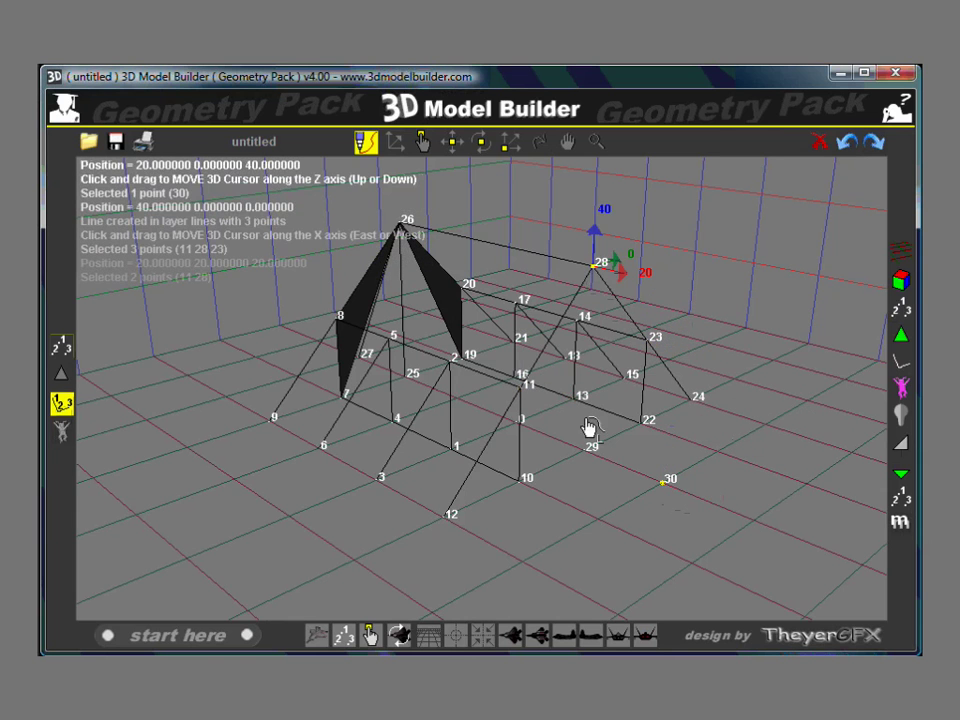
{"action": "left_click", "coordinate": [589, 458]}
{"action": "right_click", "coordinate": [580, 499]}
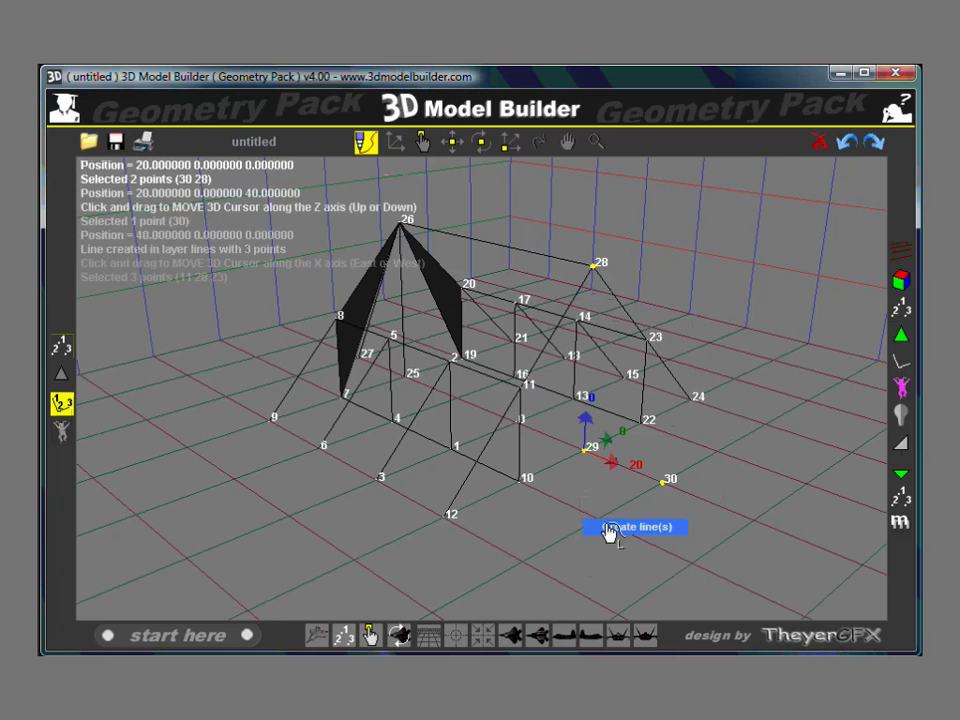
{"action": "left_click", "coordinate": [604, 526]}
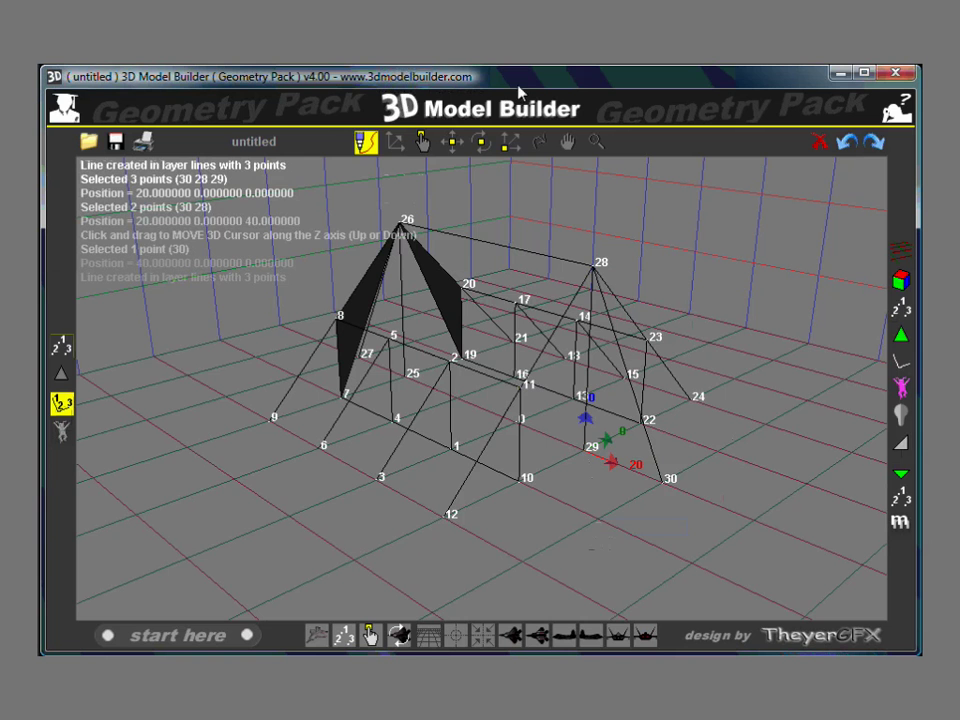
{"action": "left_click", "coordinate": [539, 141]}
{"action": "left_click_drag", "start_coordinate": [655, 330], "coordinate": [586, 322]}
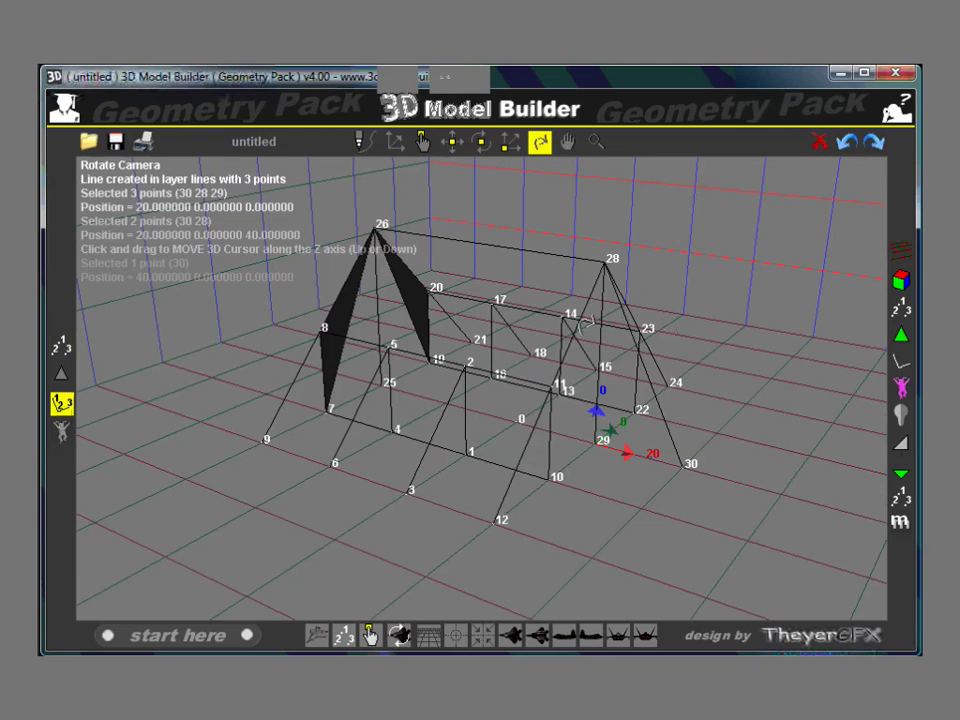
{"action": "left_click", "coordinate": [61, 375]}
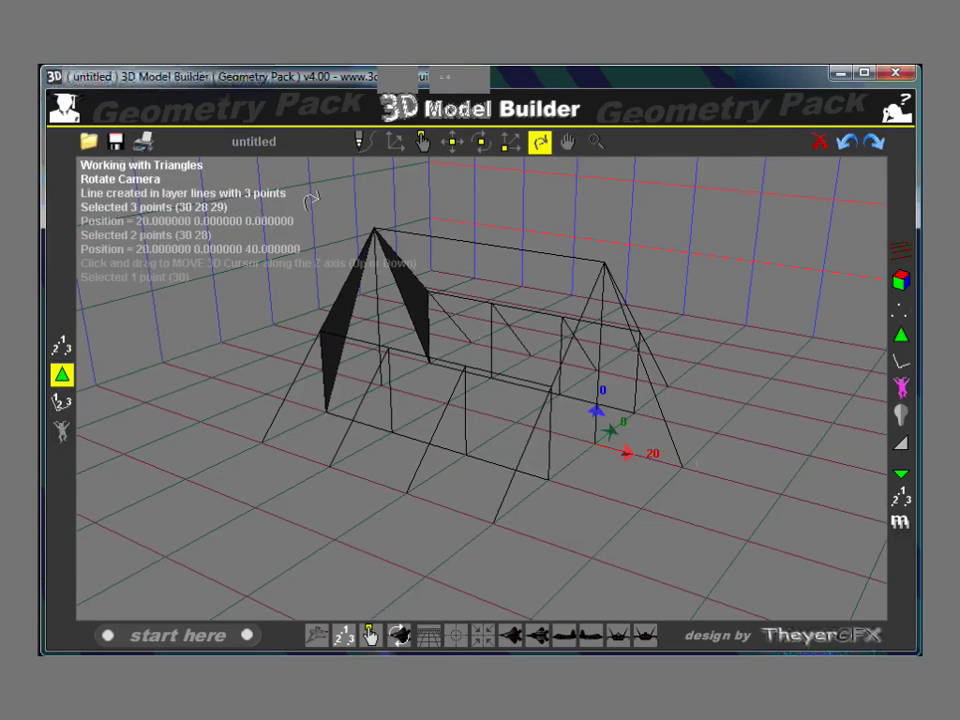
Step: In Triangles mode, create solid triangles across points 26, 28, 8, 11, 7 and 10
{"action": "left_click", "coordinate": [362, 143]}
{"action": "left_click", "coordinate": [61, 377]}
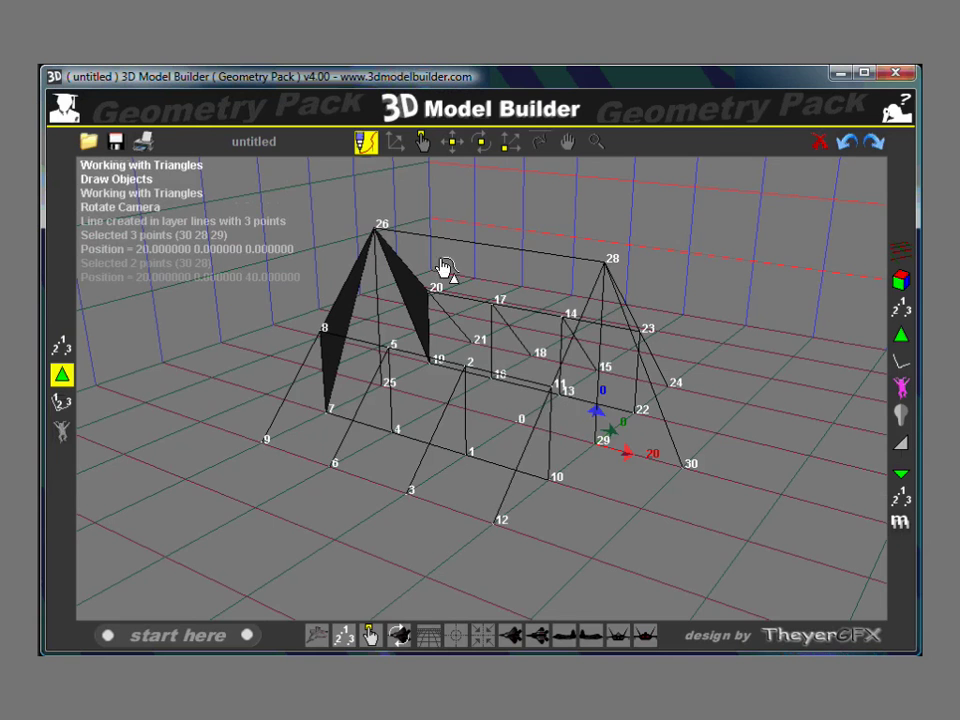
{"action": "left_click", "coordinate": [376, 231]}
{"action": "left_click", "coordinate": [607, 262]}
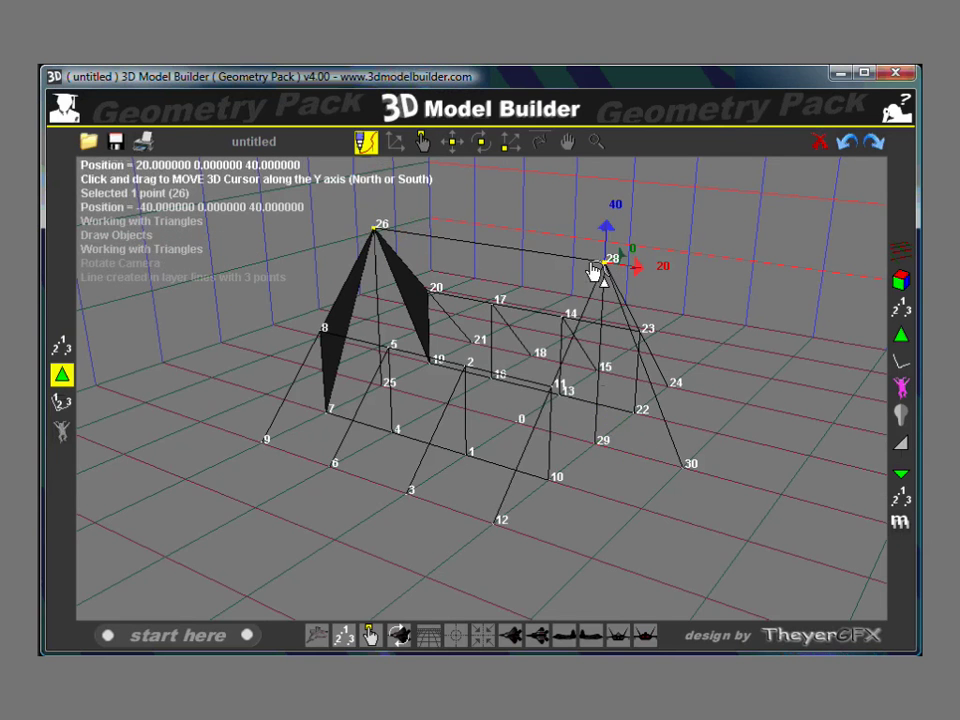
{"action": "left_click", "coordinate": [323, 330]}
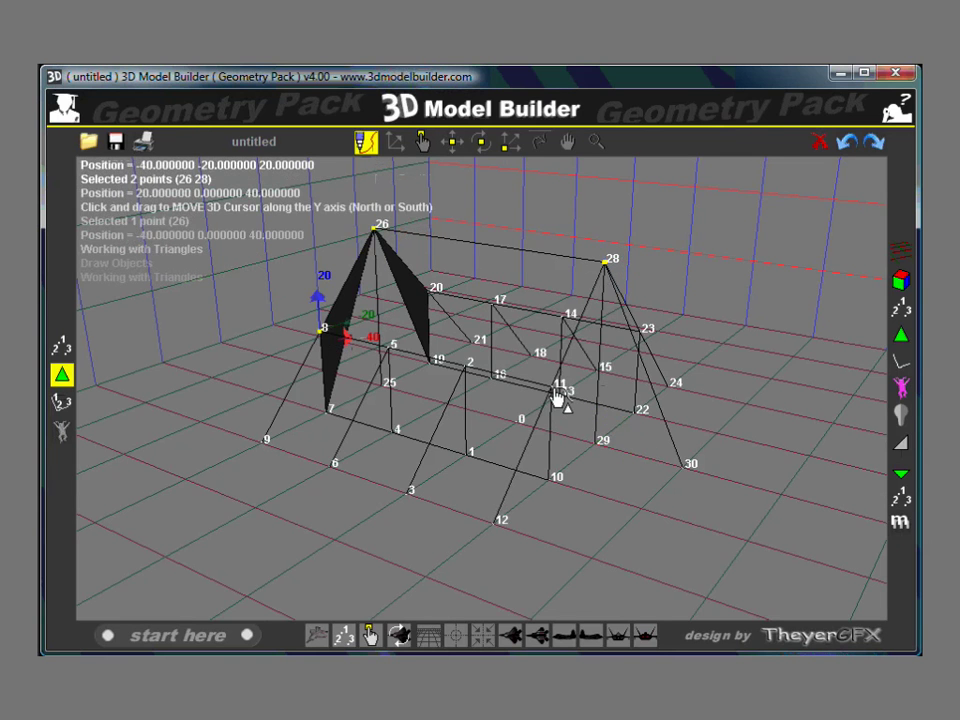
{"action": "left_click", "coordinate": [553, 392]}
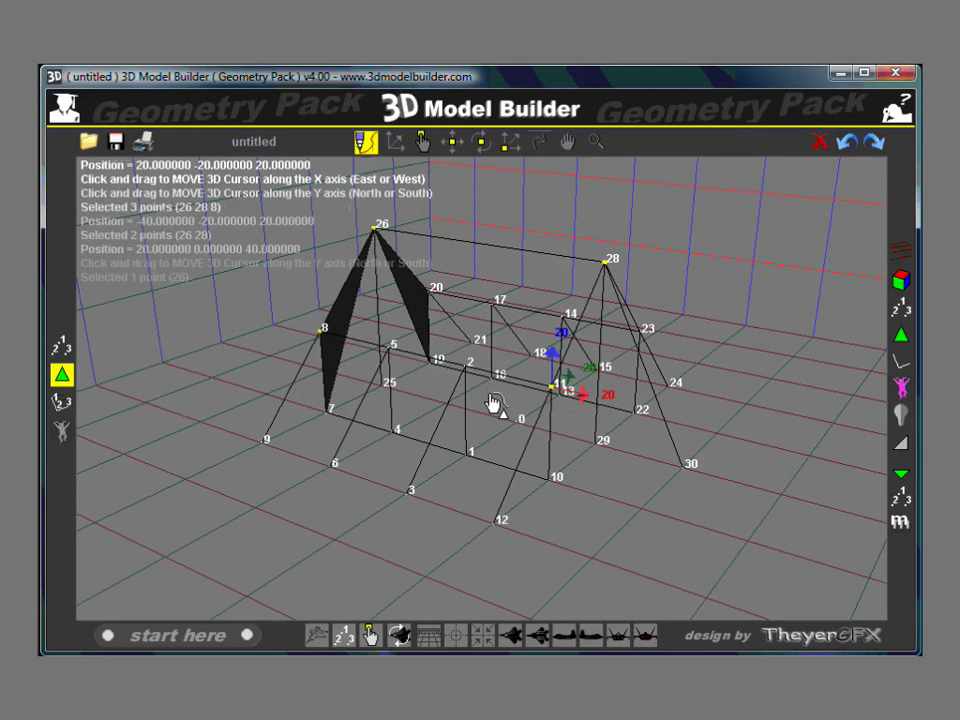
{"action": "left_click", "coordinate": [327, 413]}
{"action": "left_click", "coordinate": [549, 480]}
{"action": "right_click", "coordinate": [581, 521]}
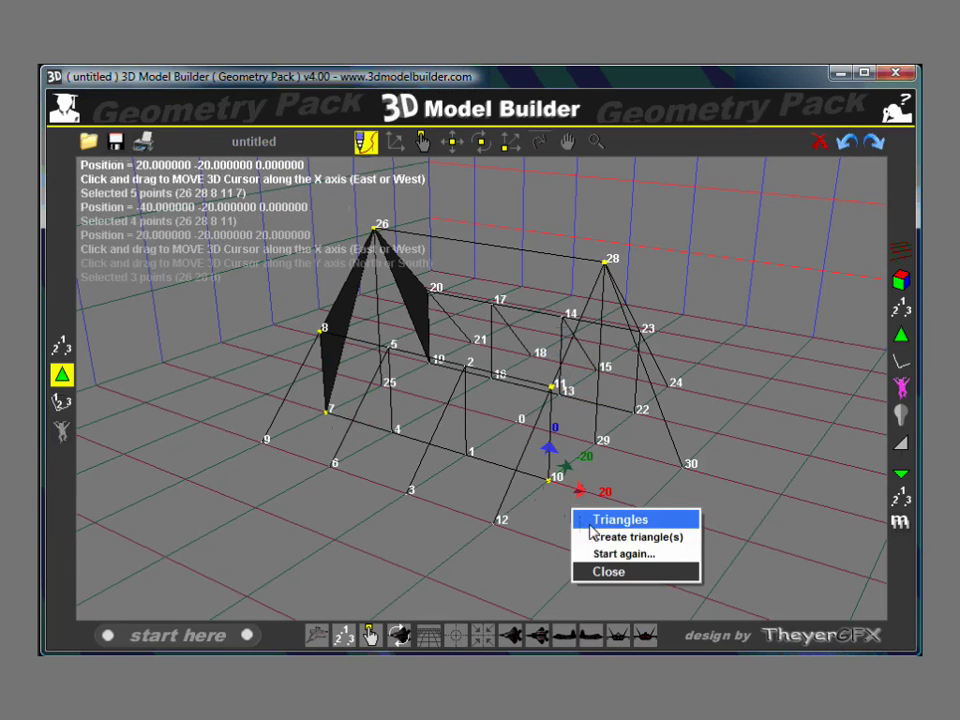
{"action": "left_click", "coordinate": [588, 538]}
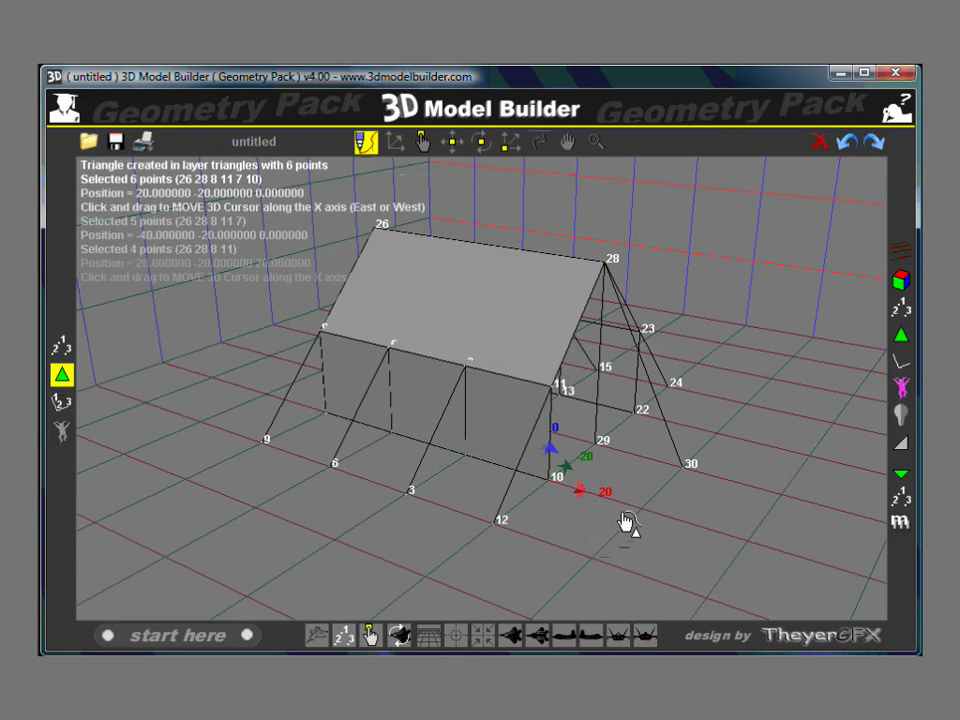
Step: Create triangles across points 10, 11, 29, 28 and 22, then orbit to the tent's other end
{"action": "left_click_drag", "start_coordinate": [554, 490], "coordinate": [552, 405]}
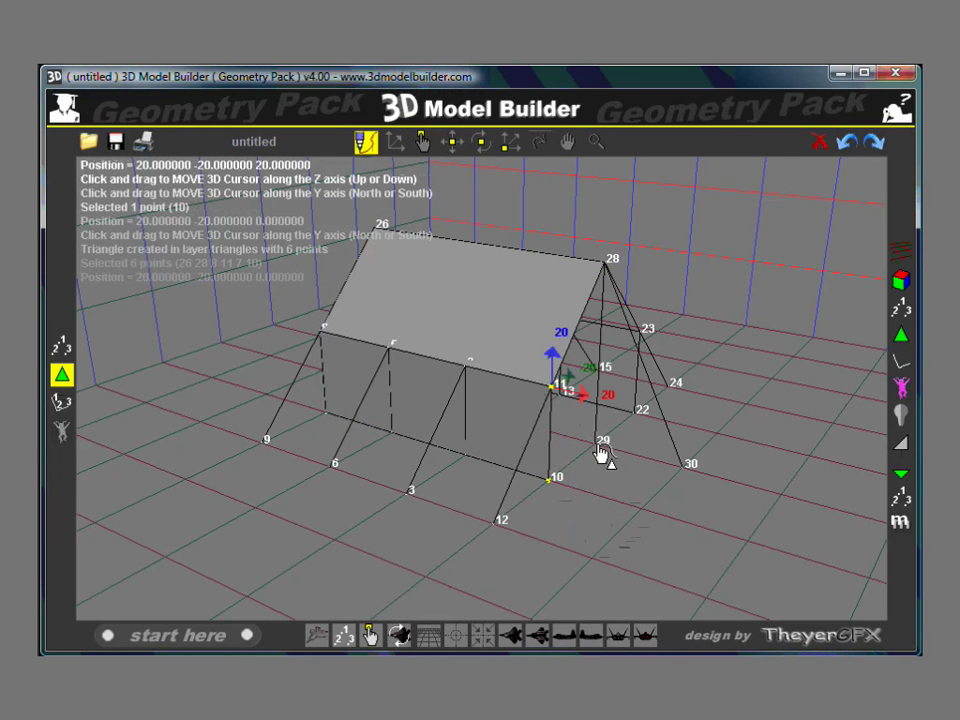
{"action": "left_click", "coordinate": [601, 444]}
{"action": "left_click", "coordinate": [608, 262]}
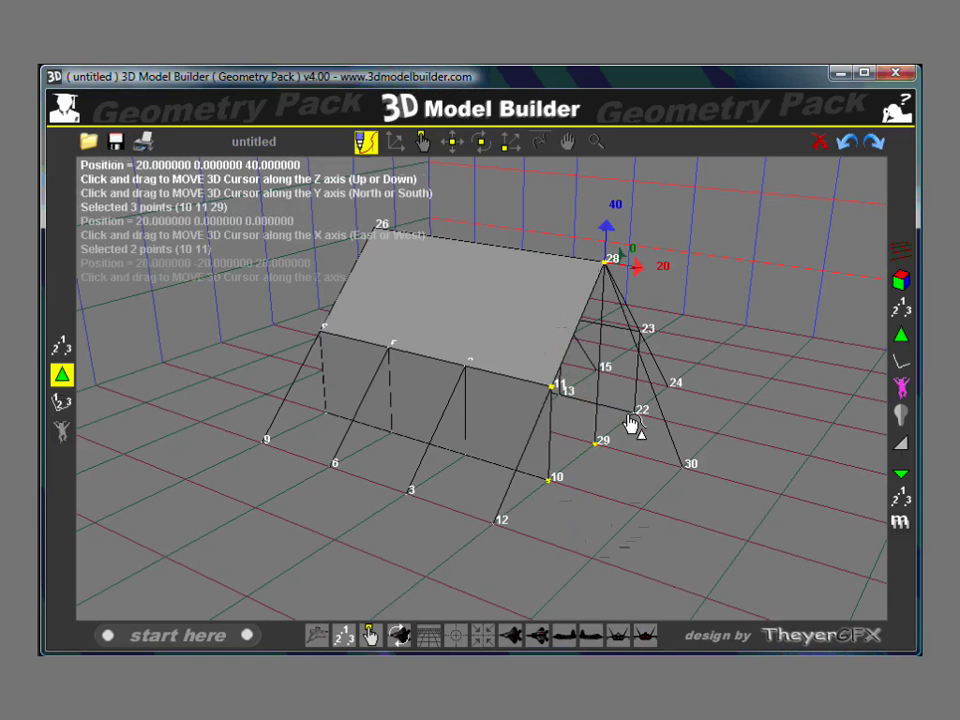
{"action": "left_click", "coordinate": [637, 411]}
{"action": "left_click", "coordinate": [642, 334]}
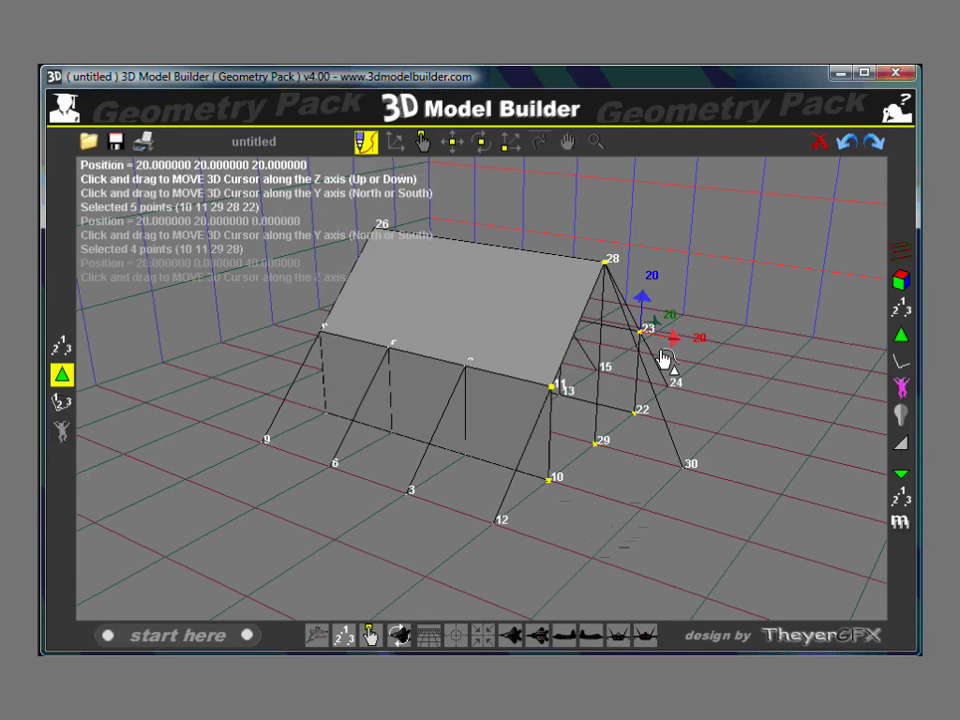
{"action": "right_click", "coordinate": [668, 380]}
{"action": "left_click", "coordinate": [680, 395]}
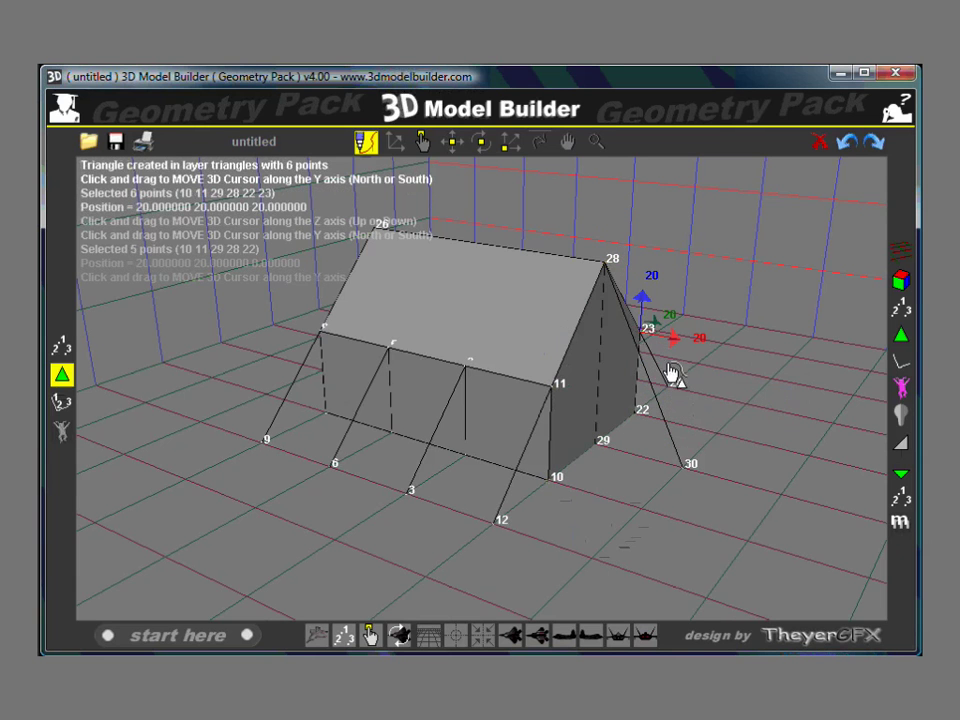
{"action": "left_click", "coordinate": [541, 146]}
{"action": "left_click_drag", "start_coordinate": [636, 382], "coordinate": [491, 283]}
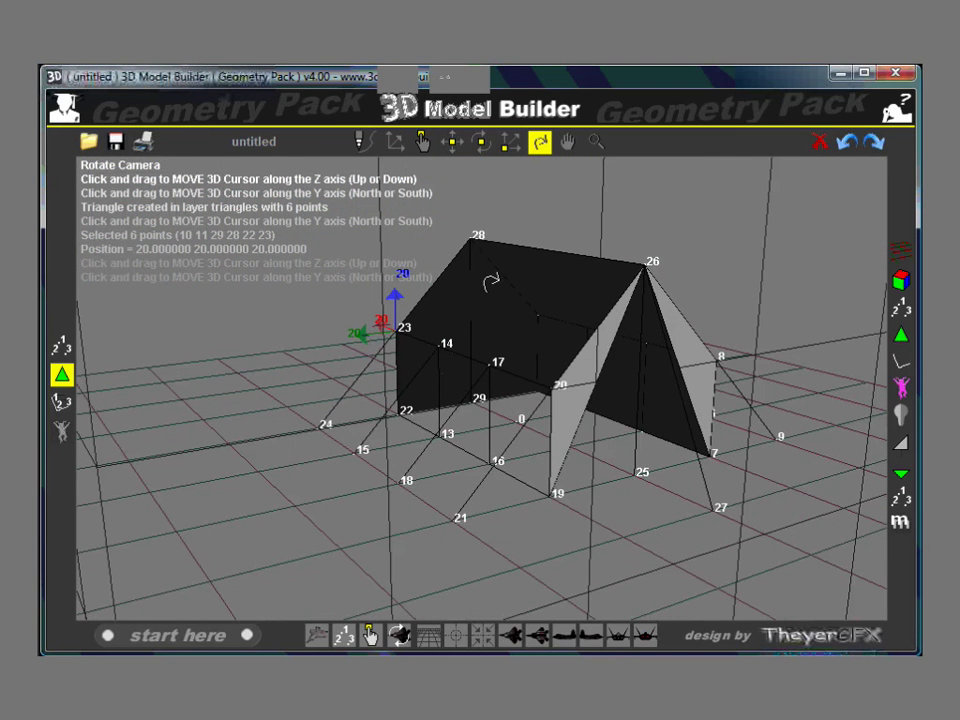
Step: Fill the roof face through points 28, 26, 23 and 20 with triangles
{"action": "left_click", "coordinate": [366, 141]}
{"action": "left_click", "coordinate": [475, 241]}
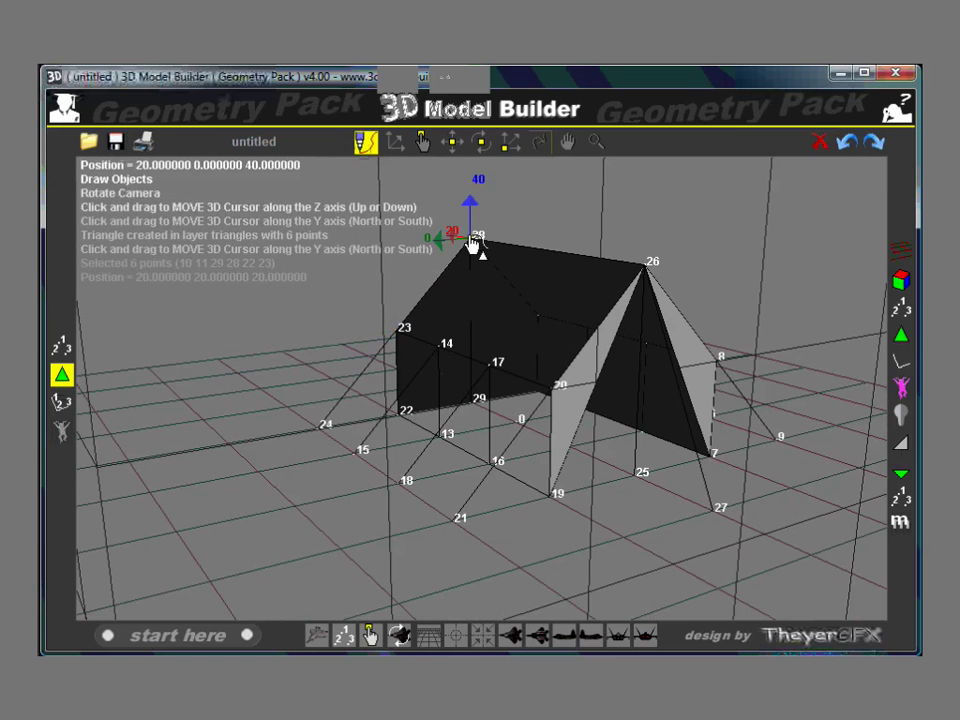
{"action": "left_click", "coordinate": [642, 265]}
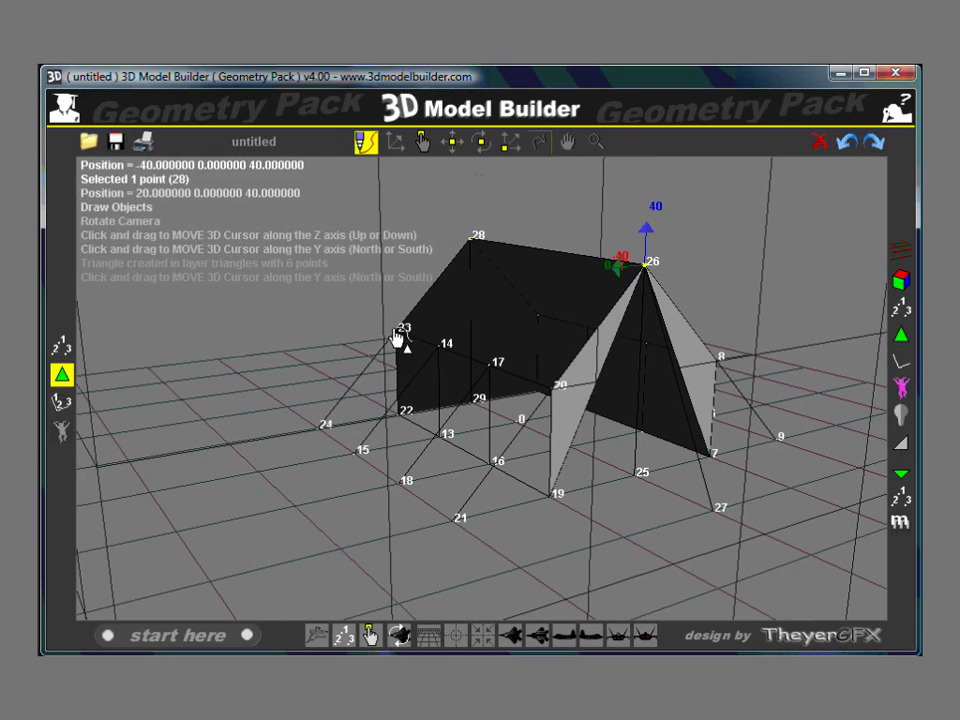
{"action": "left_click", "coordinate": [403, 329]}
{"action": "left_click", "coordinate": [555, 389]}
{"action": "right_click", "coordinate": [586, 406]}
{"action": "left_click", "coordinate": [600, 431]}
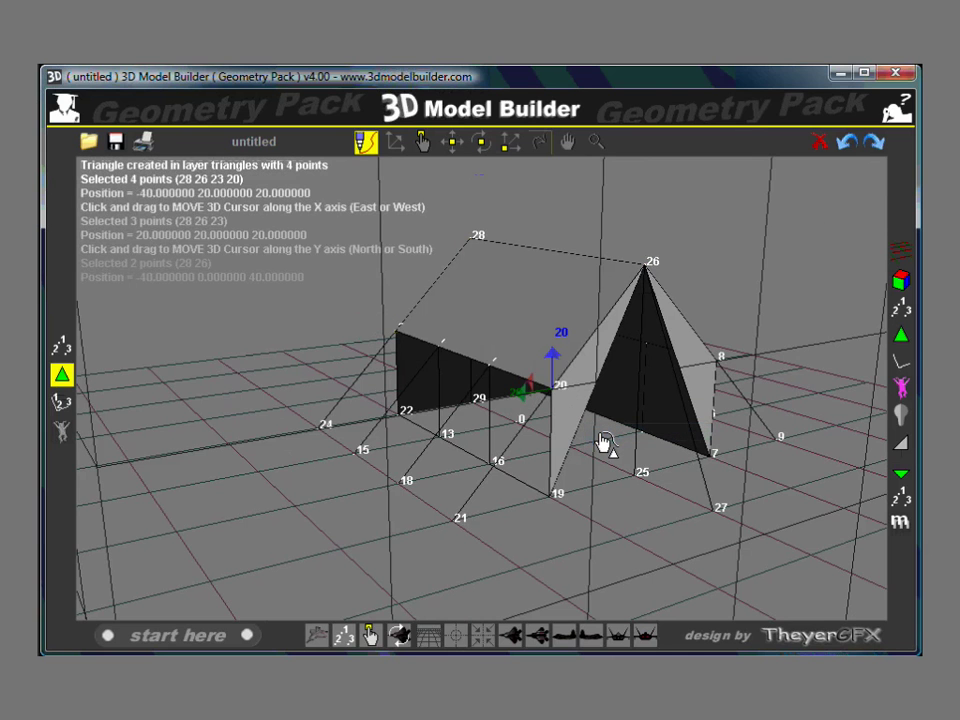
Step: Fill the wall face 23, 20, 22, 19 with triangles and hide the ground grid
{"action": "left_click", "coordinate": [396, 338]}
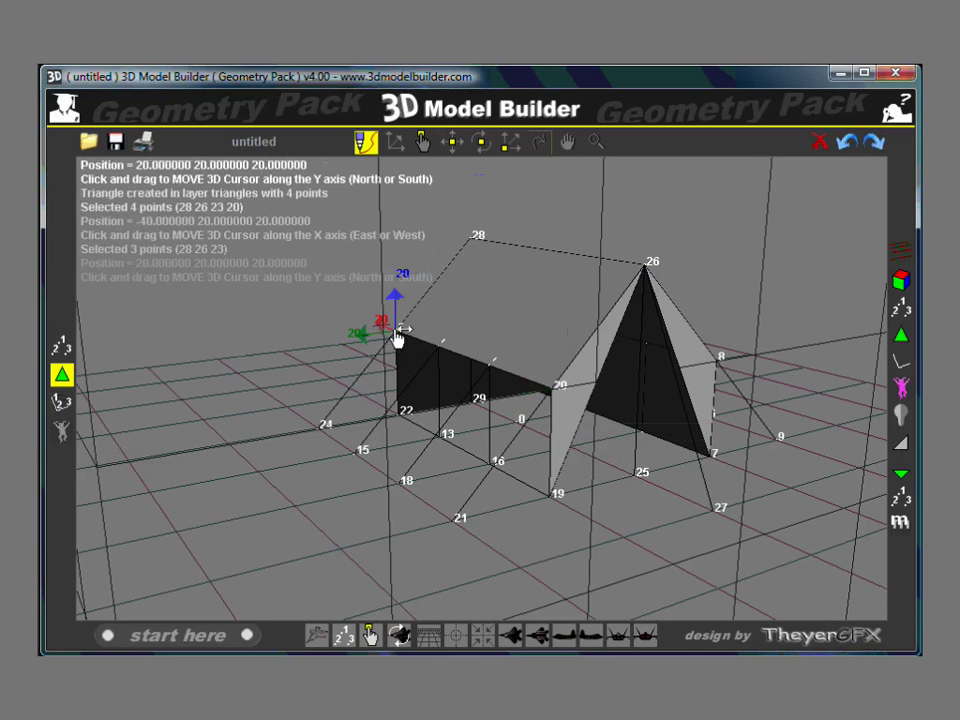
{"action": "left_click", "coordinate": [549, 395]}
{"action": "left_click", "coordinate": [401, 420]}
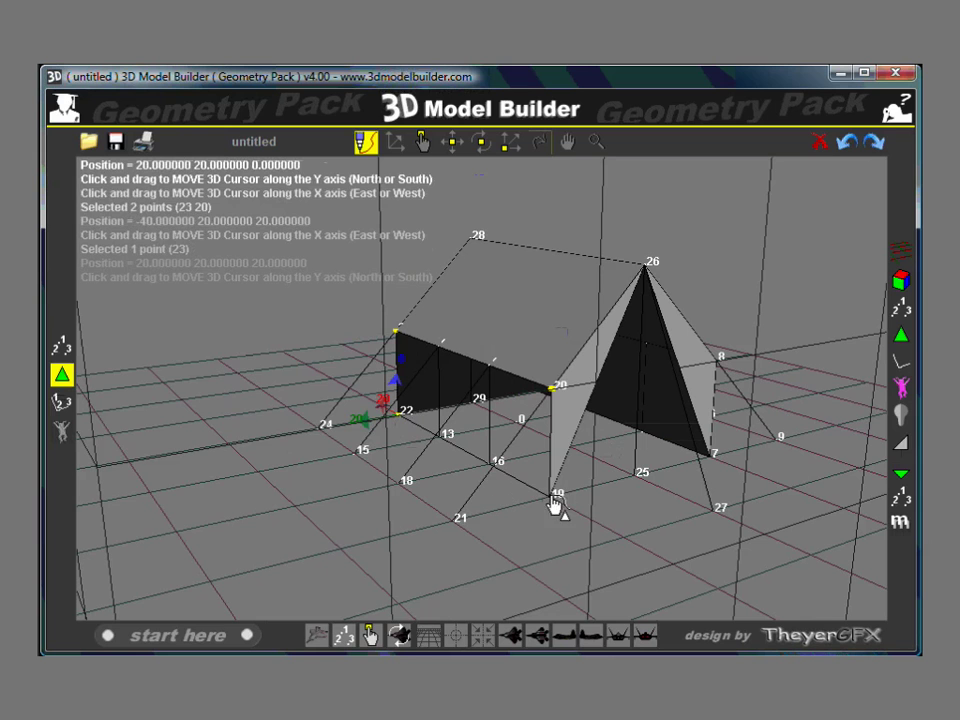
{"action": "left_click", "coordinate": [556, 505]}
{"action": "right_click", "coordinate": [561, 497]}
{"action": "left_click", "coordinate": [595, 525]}
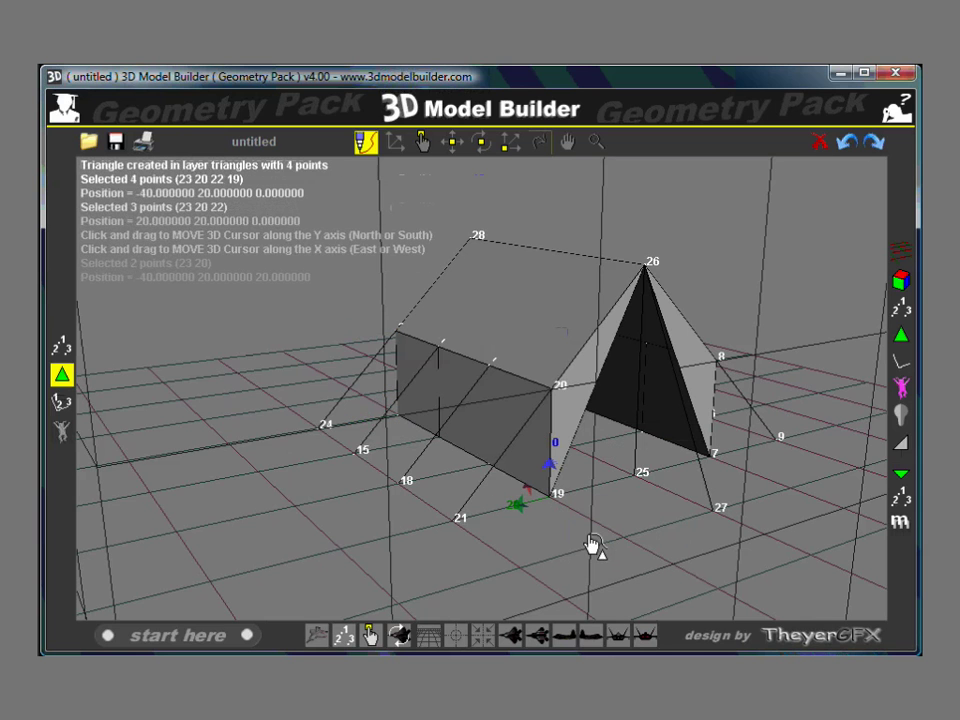
{"action": "left_click", "coordinate": [898, 258]}
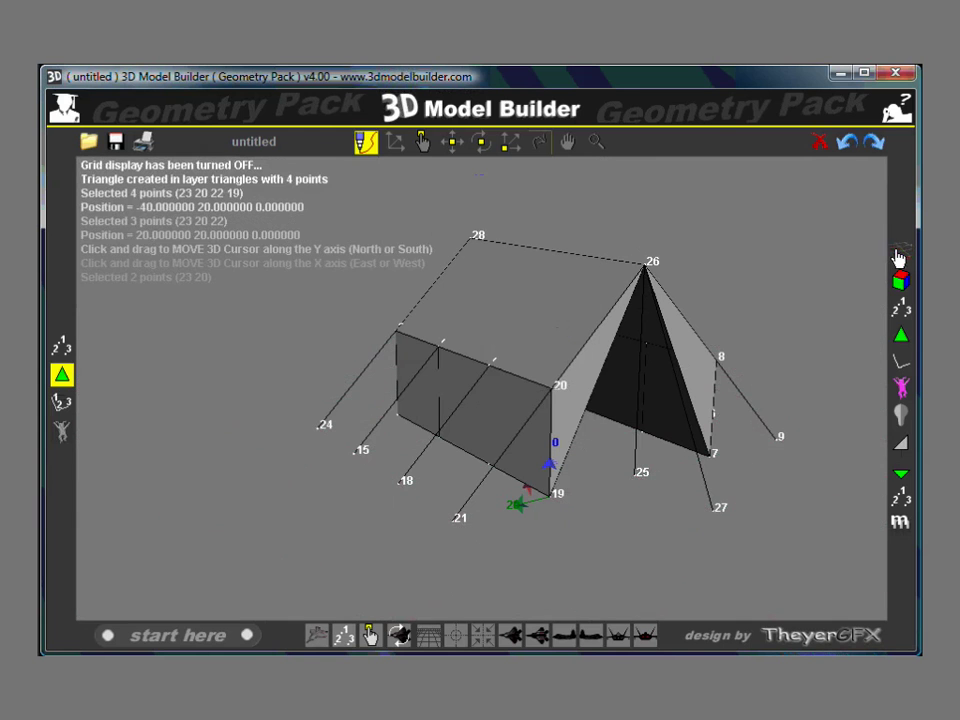
{"action": "left_click", "coordinate": [533, 141]}
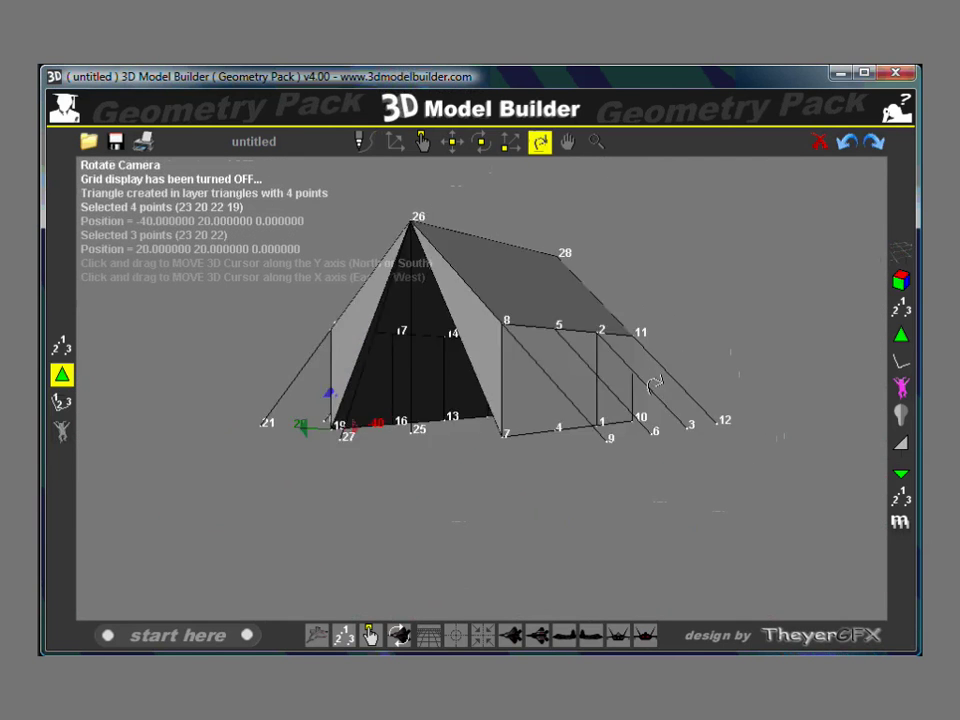